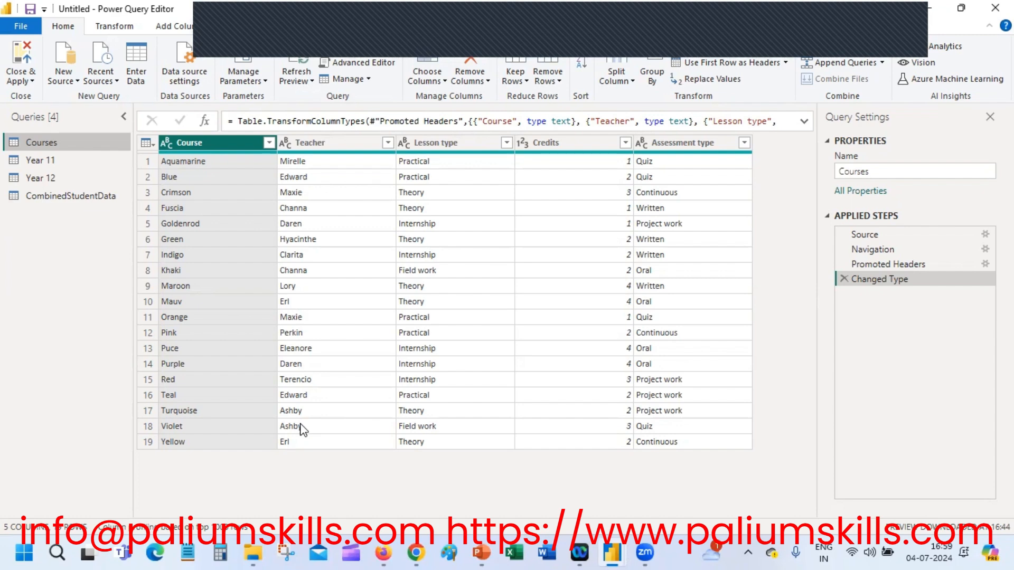
Step: Compare the Course column in the CombinedStudentData query with the Red course's entry in the Courses query
{"action": "left_click", "coordinate": [51, 197]}
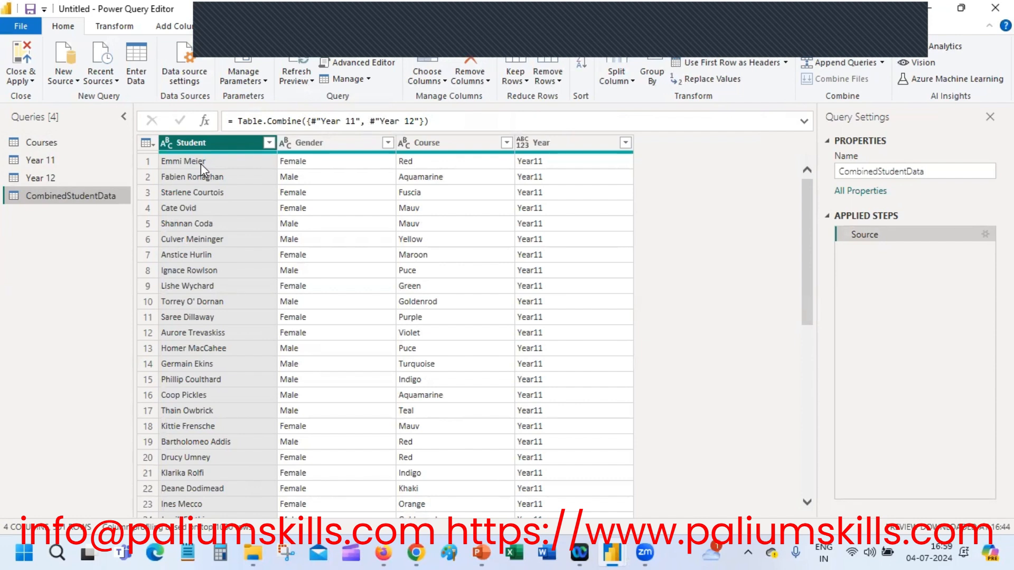
{"action": "left_click", "coordinate": [413, 163]}
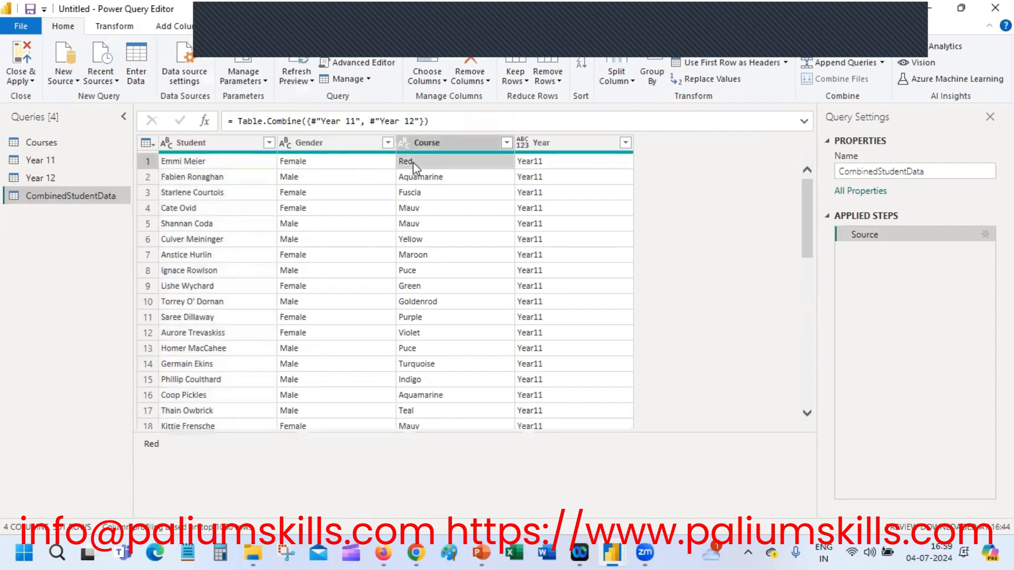
{"action": "left_click", "coordinate": [36, 142]}
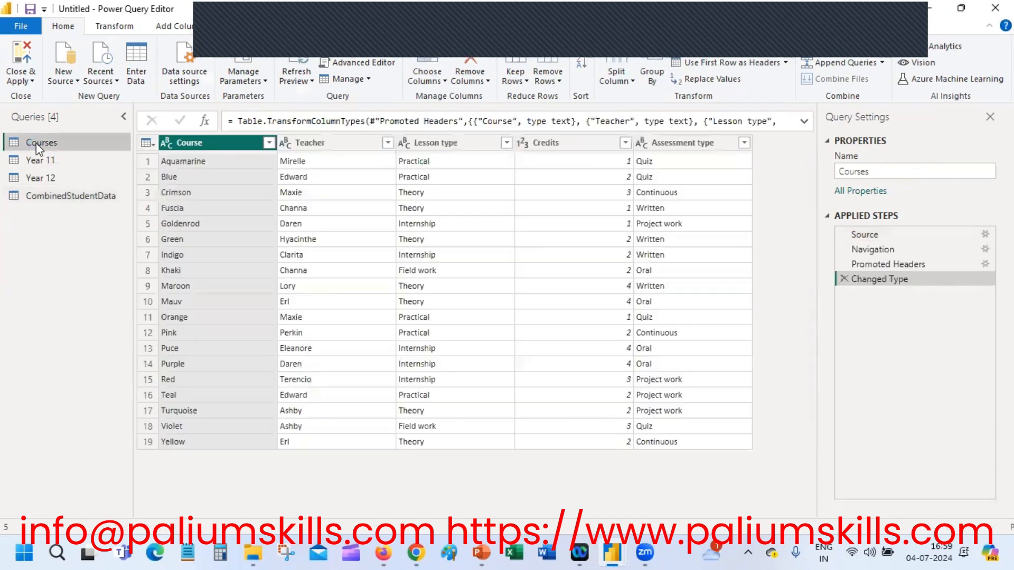
{"action": "left_click", "coordinate": [214, 380]}
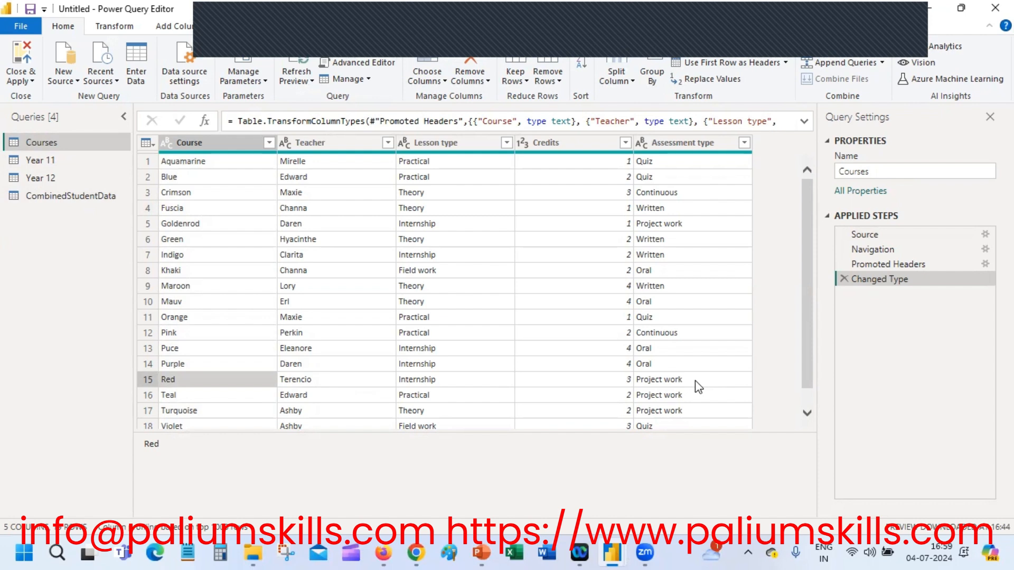
{"action": "left_click", "coordinate": [57, 200]}
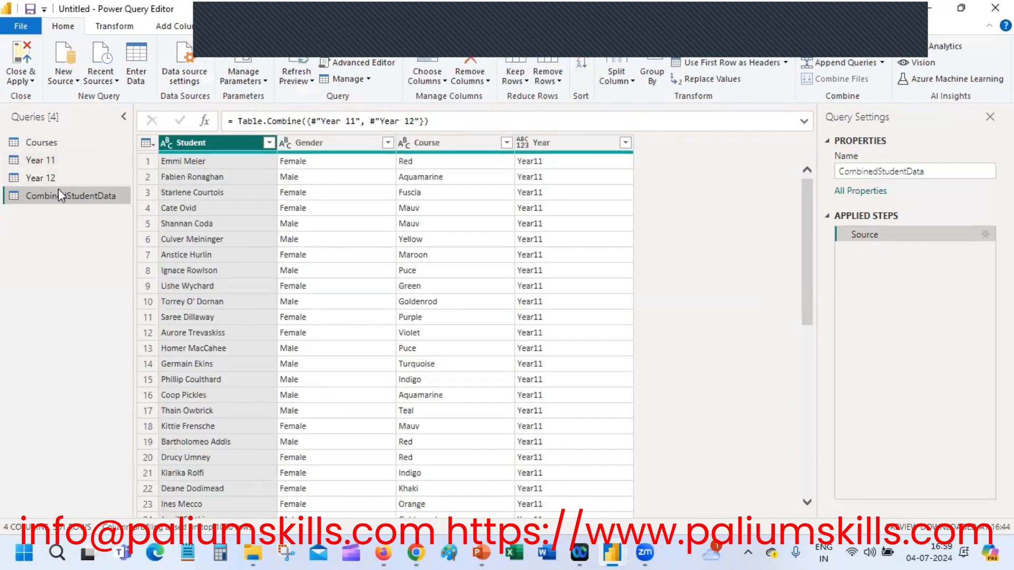
{"action": "left_click", "coordinate": [46, 143]}
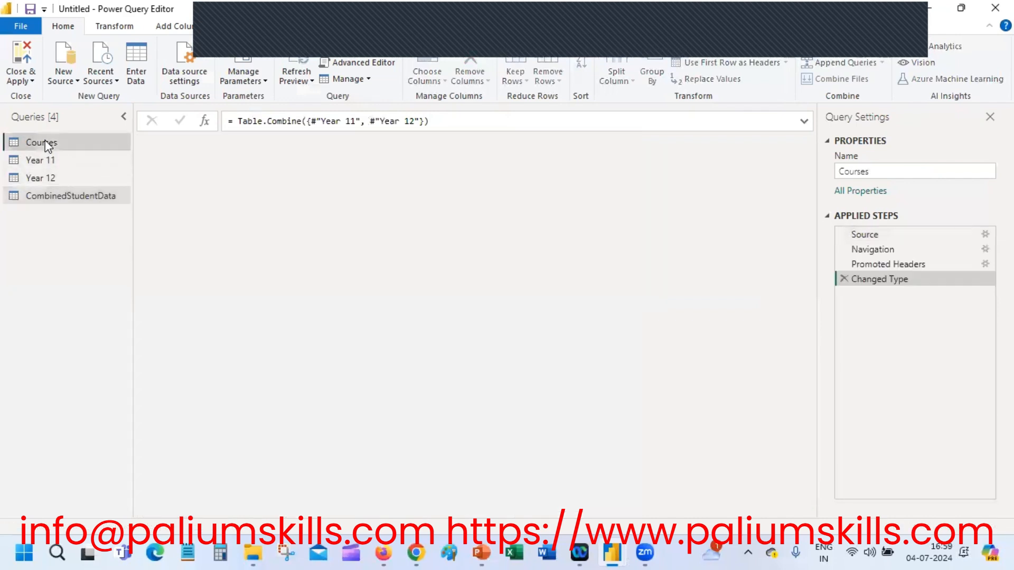
{"action": "left_click", "coordinate": [74, 199]}
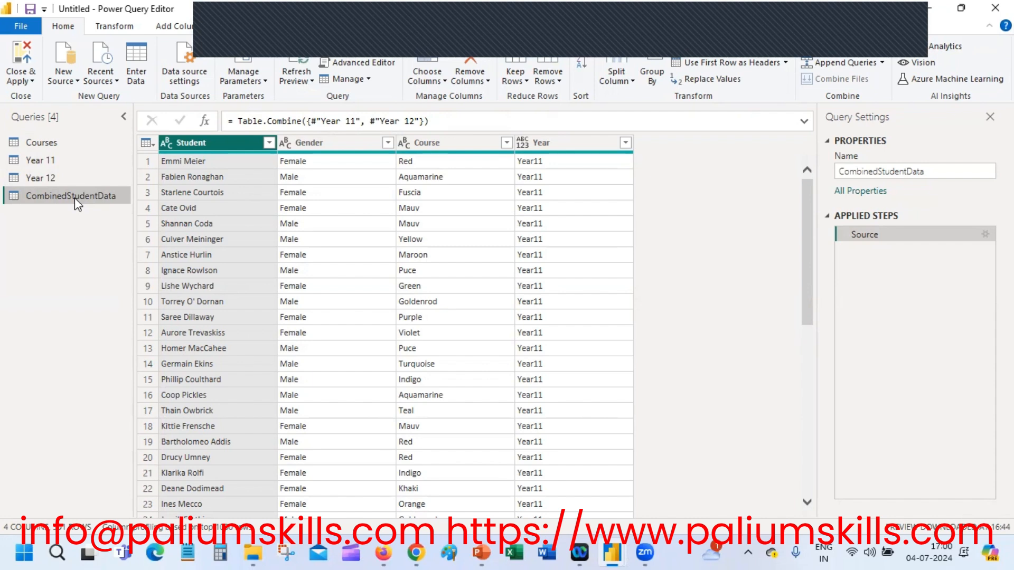
Step: Review the Year 11 and Year 12 queries alongside the CombinedStudentData query that combines them
{"action": "double_click", "coordinate": [32, 161]}
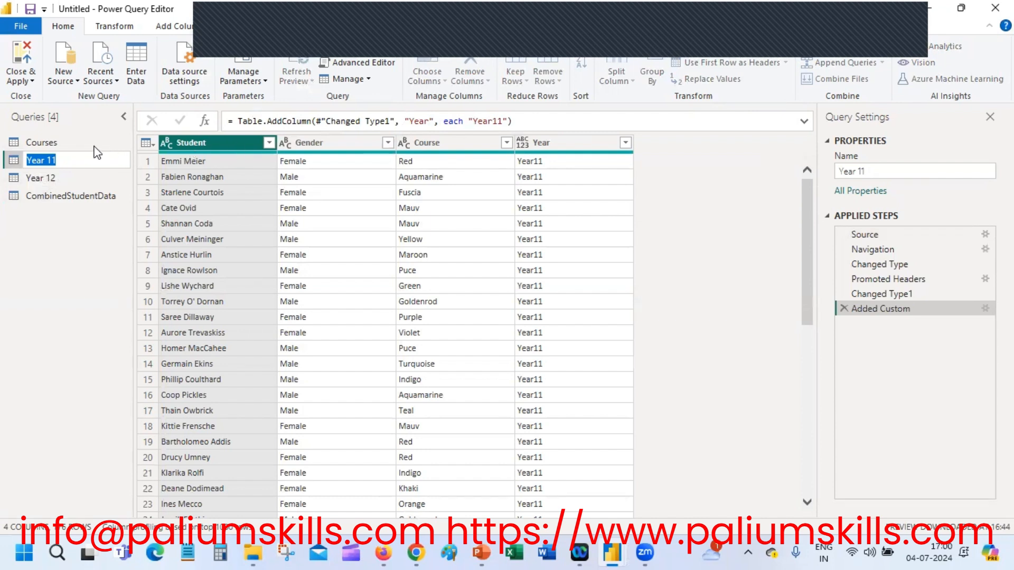
{"action": "key", "text": "Return"}
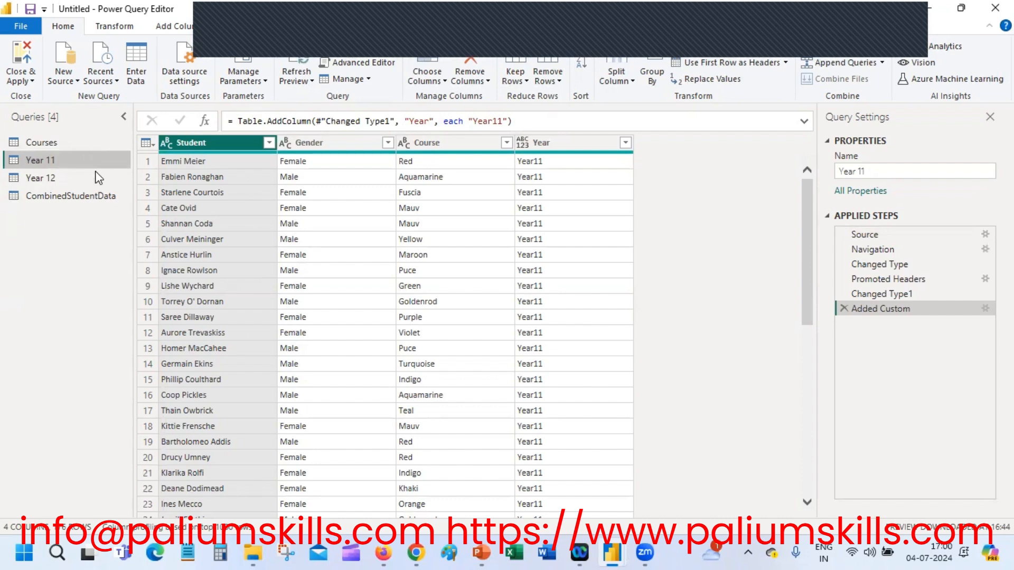
{"action": "left_click", "coordinate": [101, 198]}
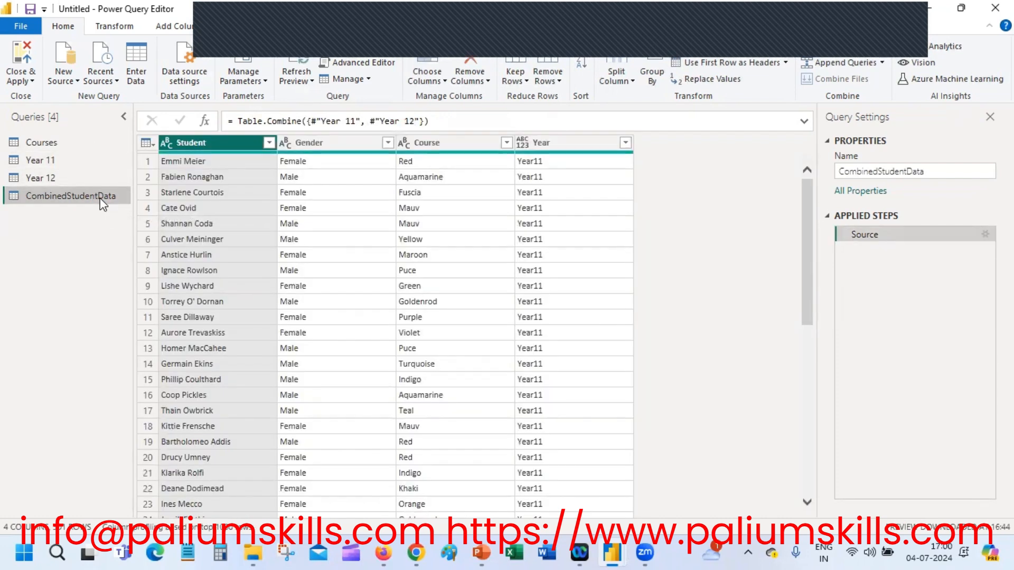
{"action": "left_click", "coordinate": [97, 163]}
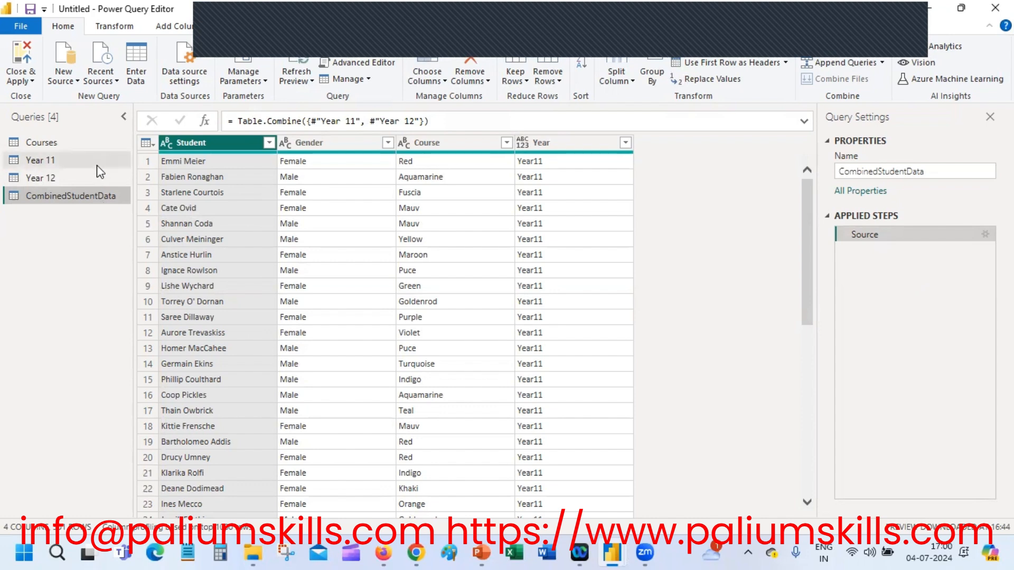
{"action": "left_click", "coordinate": [99, 177]}
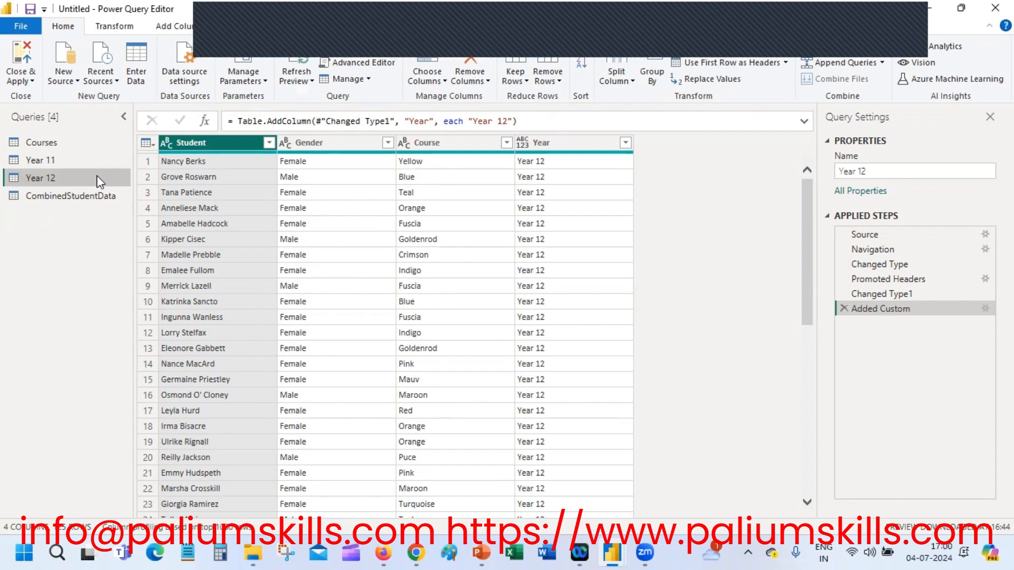
{"action": "left_click", "coordinate": [91, 159]}
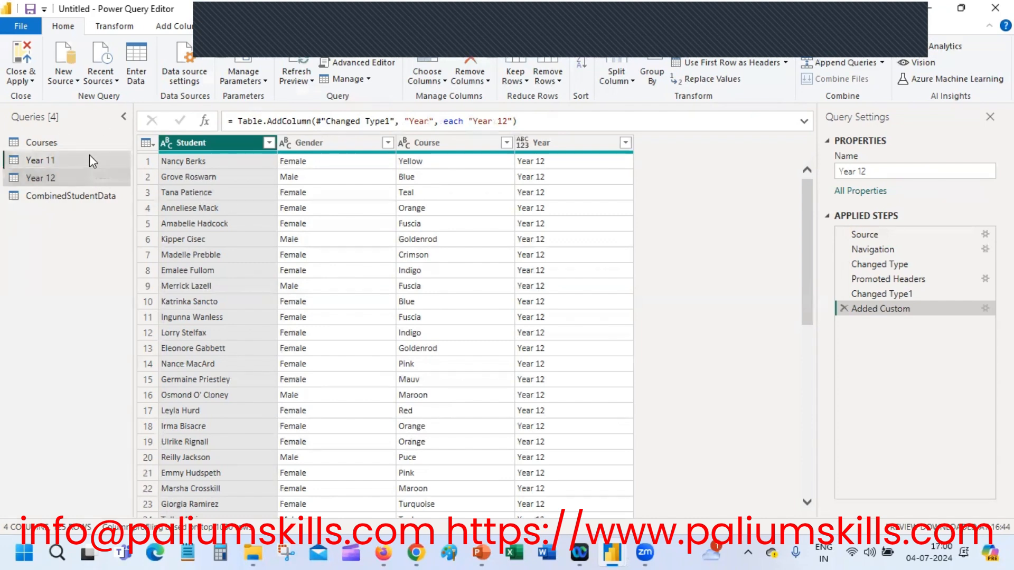
{"action": "left_click", "coordinate": [96, 178]}
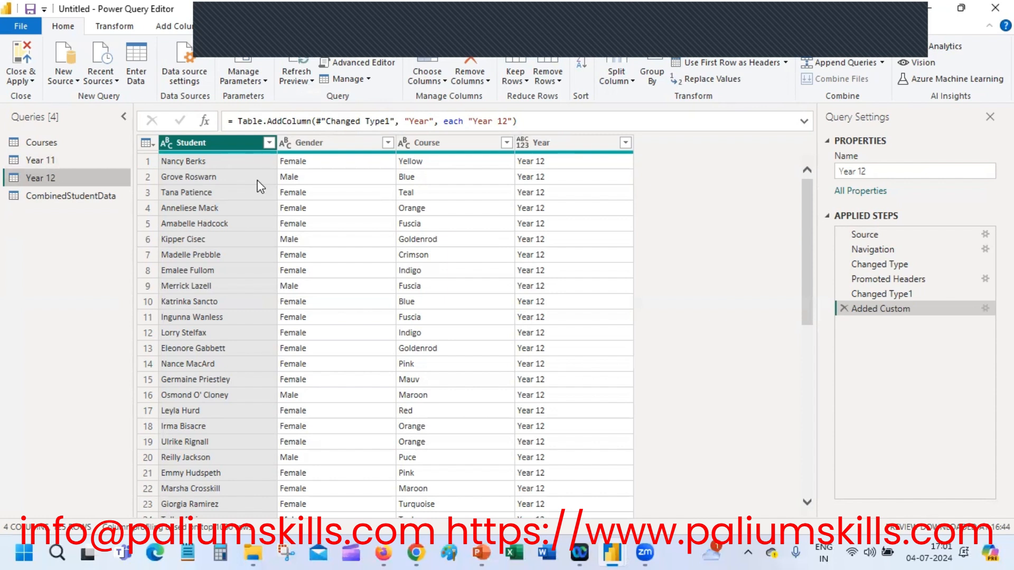
Step: Start a merge as a new query with CombinedStudentData as the first table and Courses as the second
{"action": "left_click", "coordinate": [63, 201]}
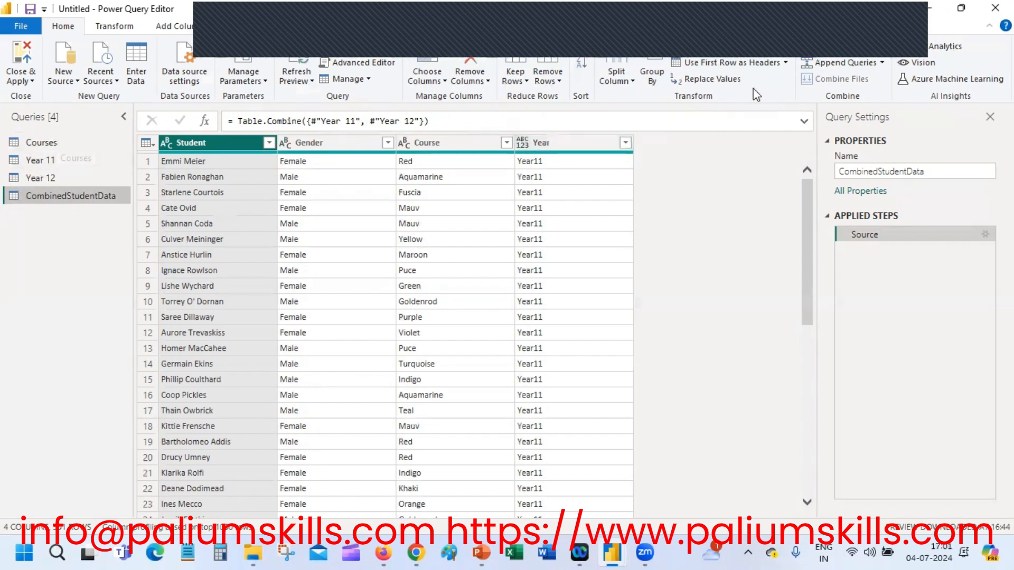
{"action": "left_click", "coordinate": [877, 52]}
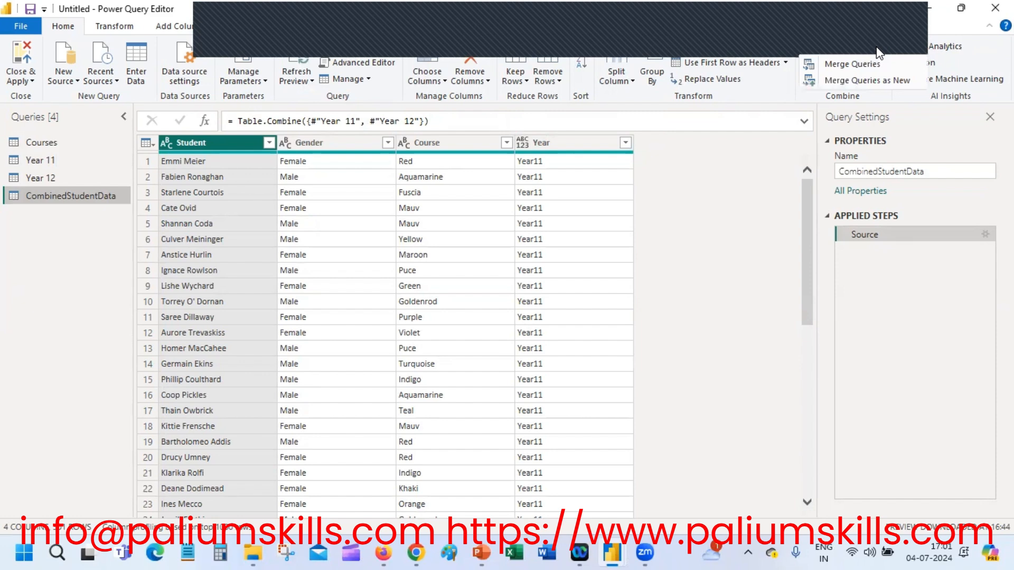
{"action": "left_click", "coordinate": [892, 83]}
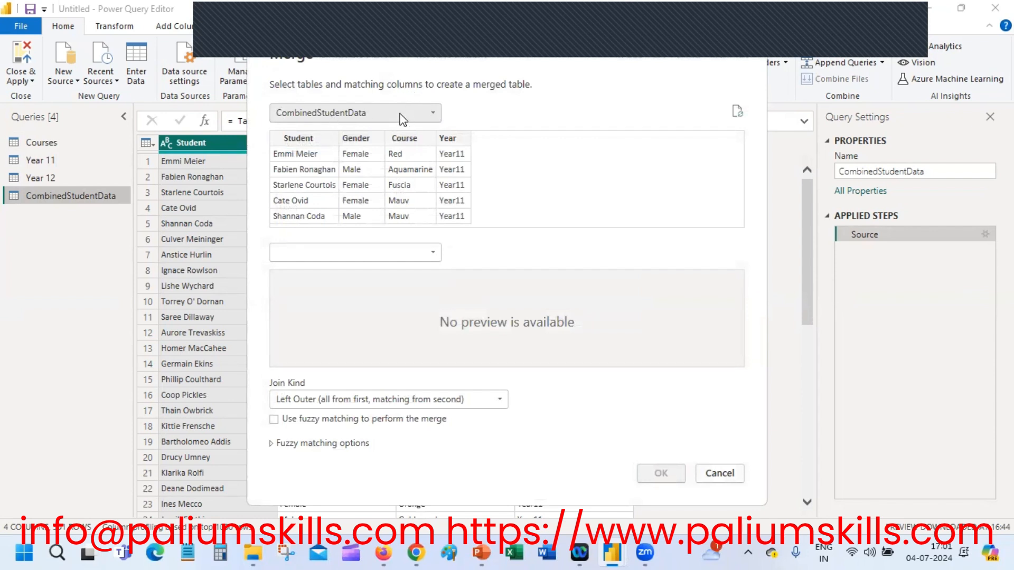
{"action": "left_click", "coordinate": [421, 253]}
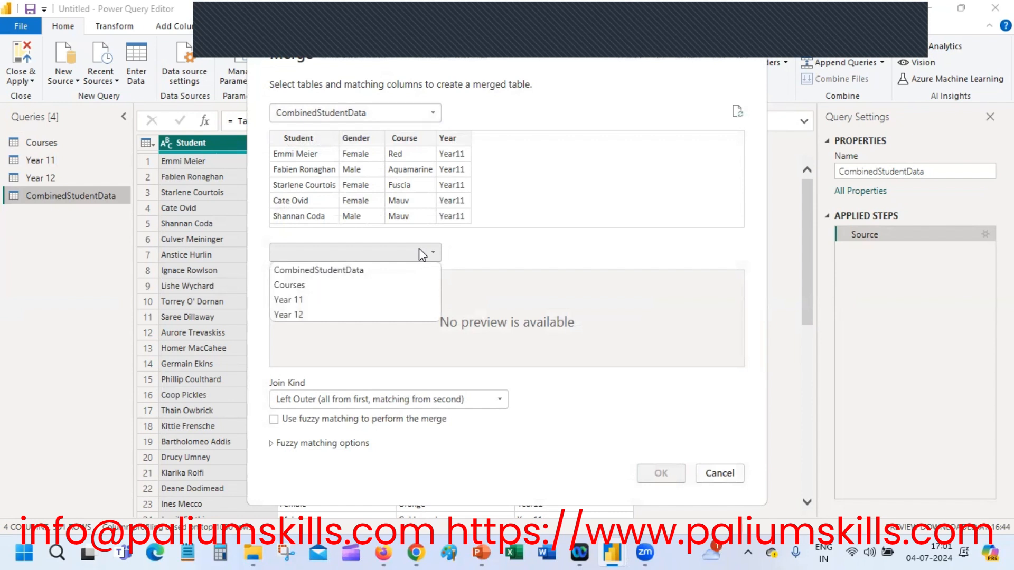
{"action": "left_click", "coordinate": [303, 284]}
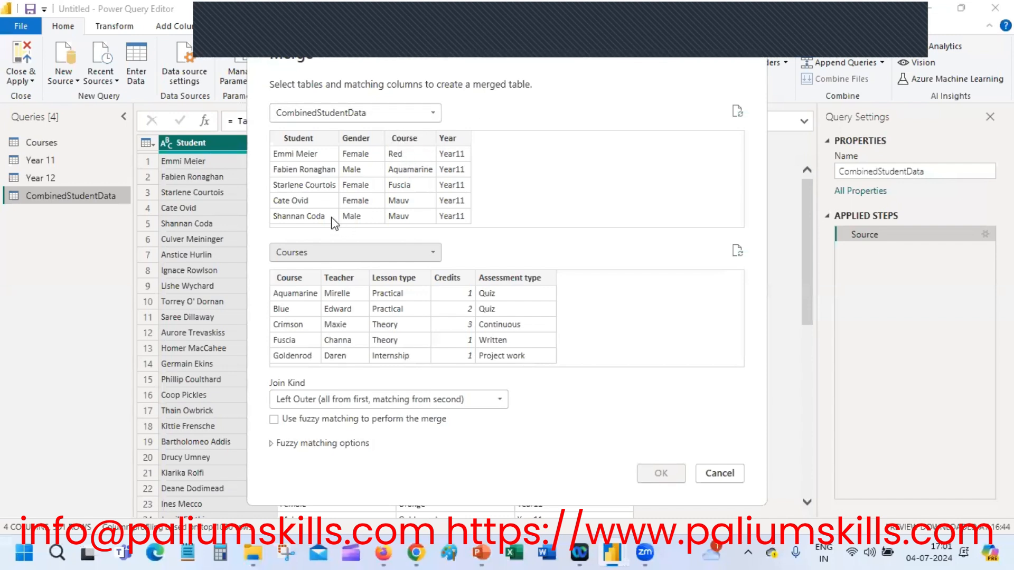
Step: Match the two tables on their Course columns and set the join kind to Inner (only matching rows)
{"action": "left_click", "coordinate": [404, 139]}
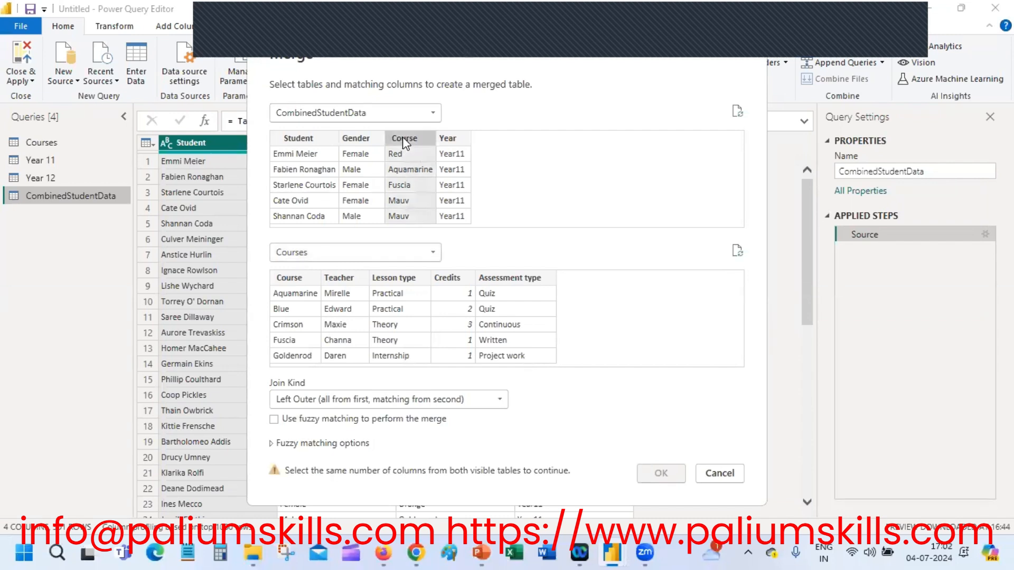
{"action": "left_click", "coordinate": [283, 279]}
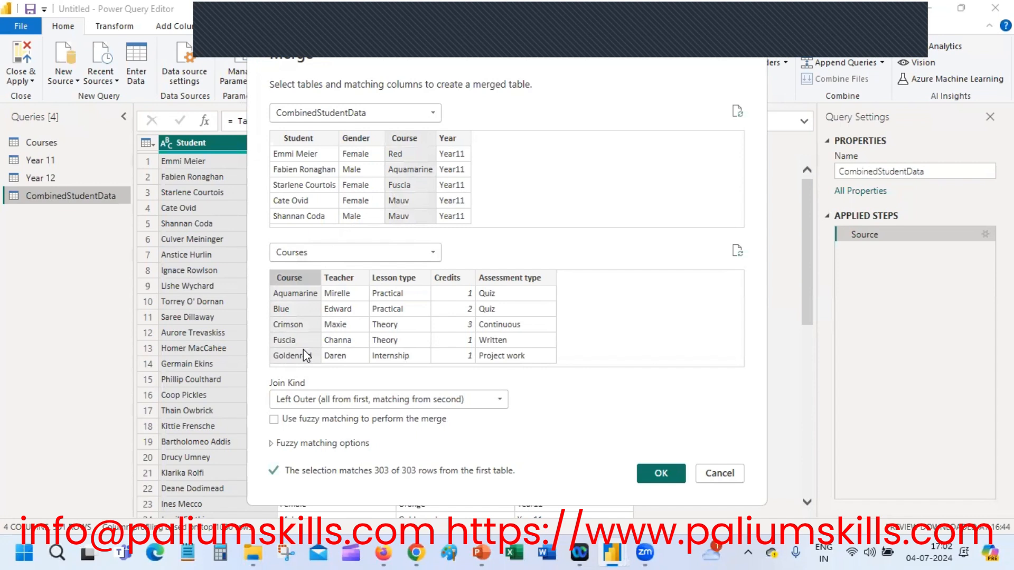
{"action": "left_click", "coordinate": [342, 398]}
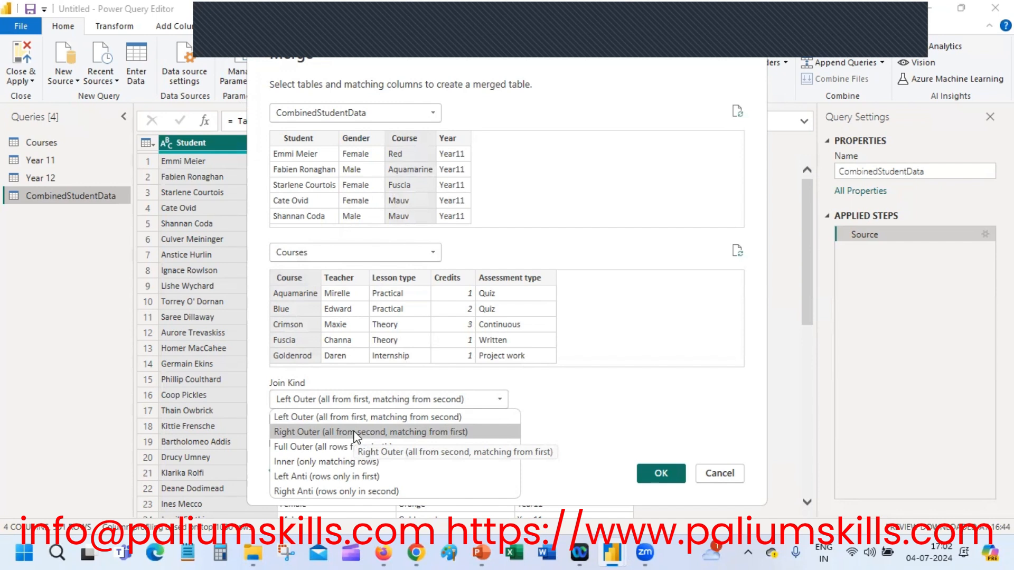
{"action": "left_click", "coordinate": [388, 463]}
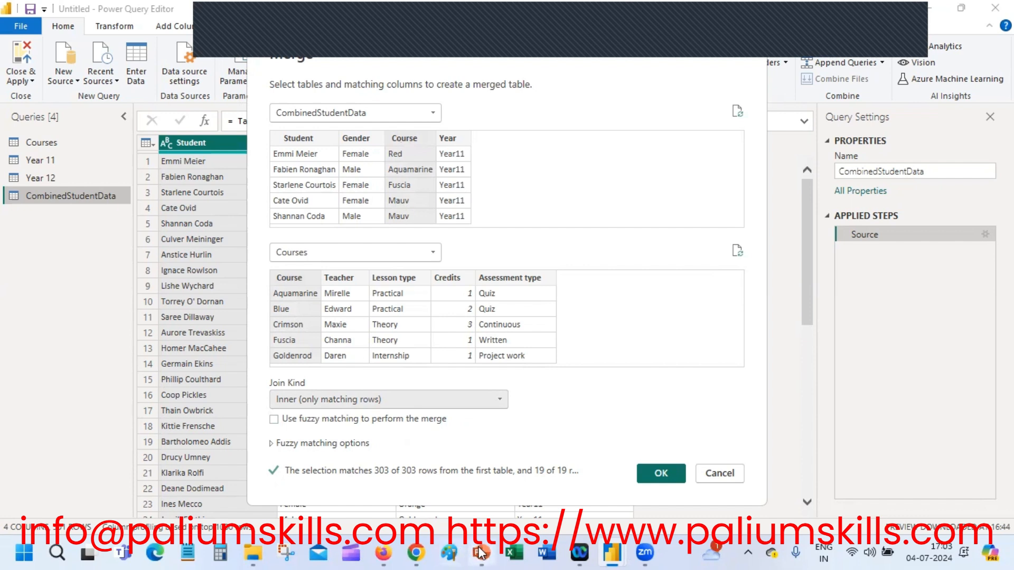
Step: Switch to the table-joining presentation in PowerPoint and examine the primary and foreign keys linking its three tables
{"action": "mouse_move", "coordinate": [480, 552]}
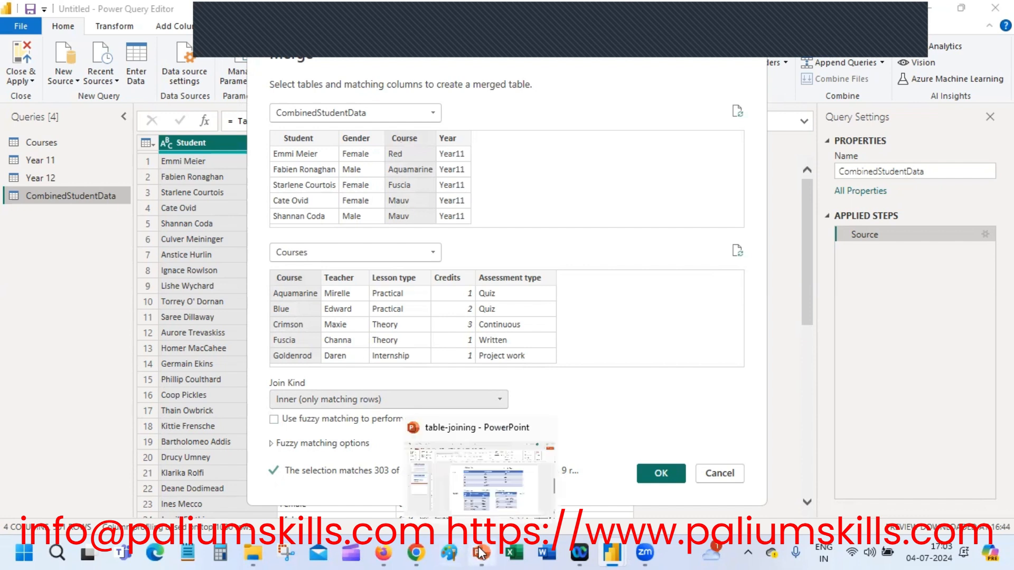
{"action": "left_click", "coordinate": [471, 474]}
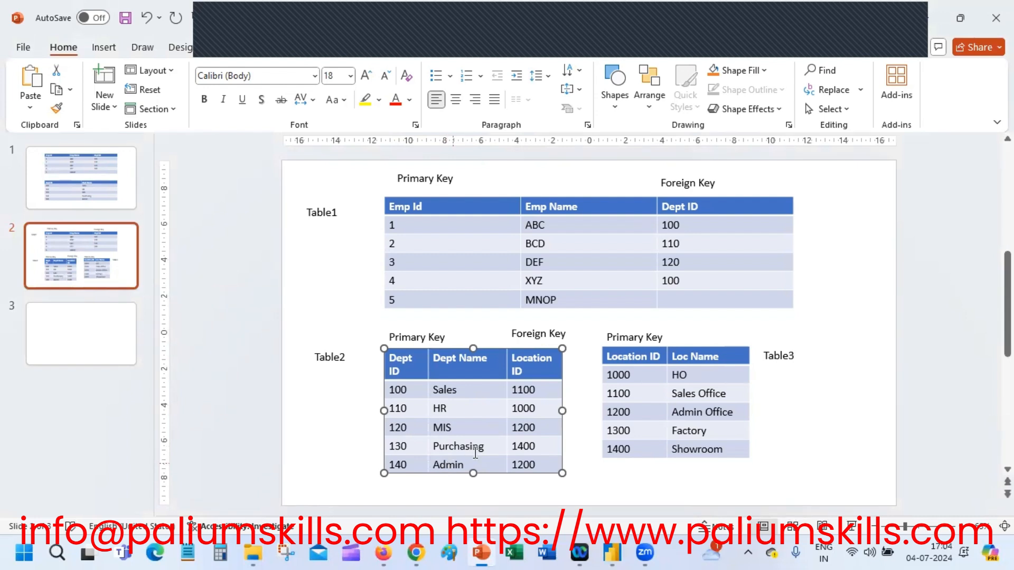
{"action": "left_click", "coordinate": [856, 357]}
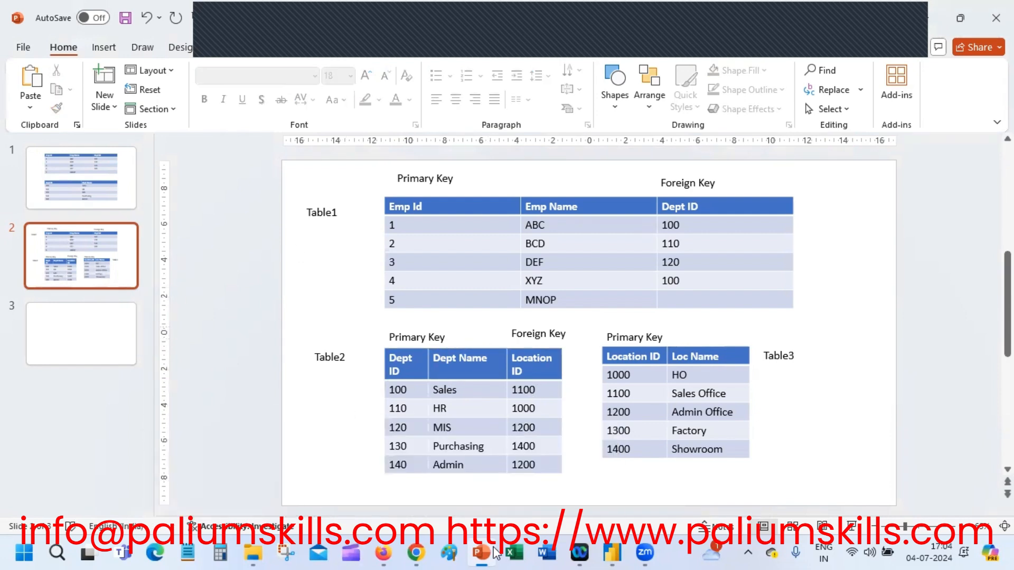
Step: Switch back to the Power Query Editor and create the merged query from the configured inner join
{"action": "mouse_move", "coordinate": [399, 549]}
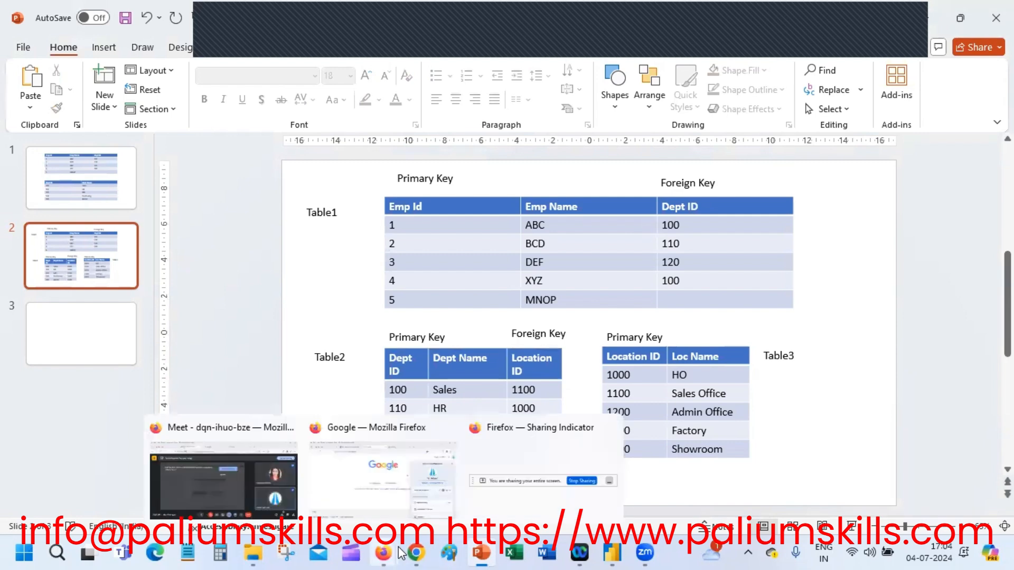
{"action": "mouse_move", "coordinate": [620, 553]}
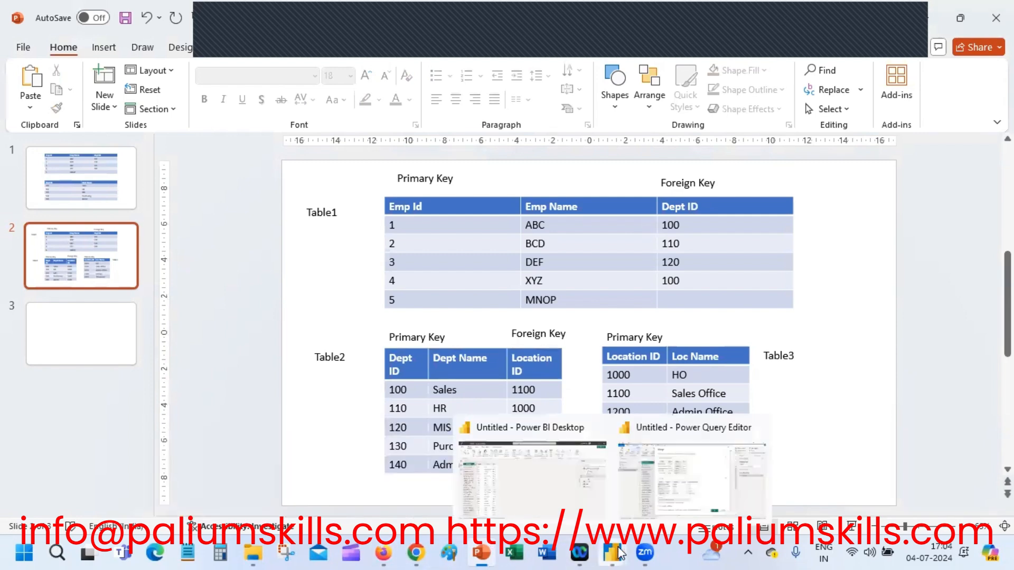
{"action": "left_click", "coordinate": [704, 480]}
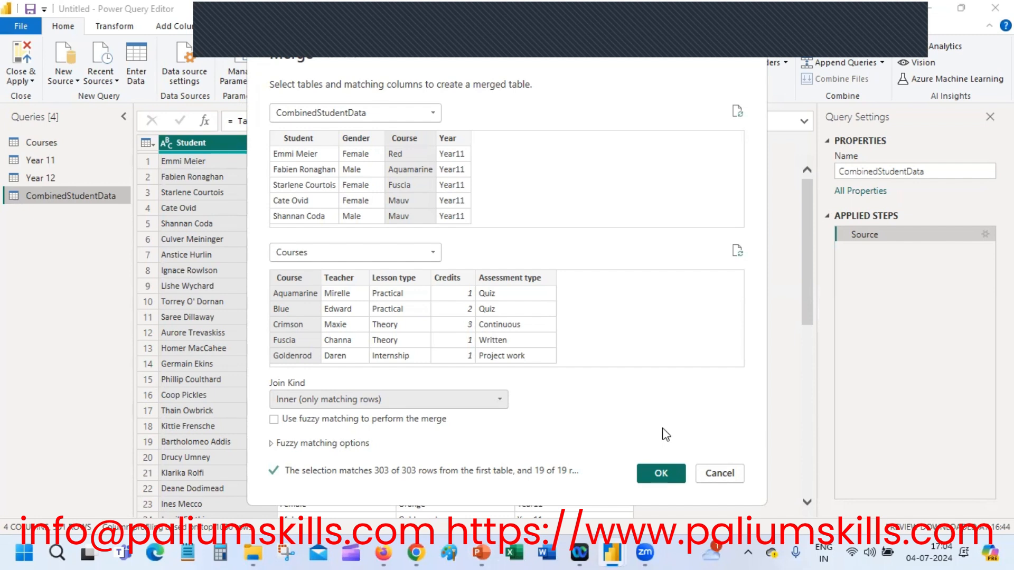
{"action": "left_click", "coordinate": [666, 475]}
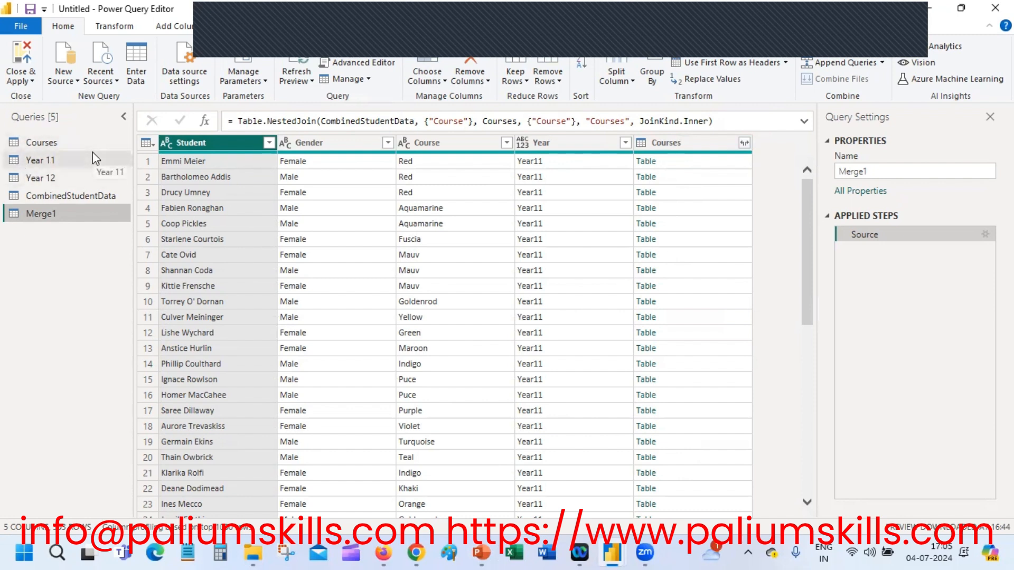
Step: Expand the merged query's Courses column into Teacher, Lesson type, Credits and Assessment type, excluding Course and keeping the original column name as prefix
{"action": "left_click", "coordinate": [745, 144]}
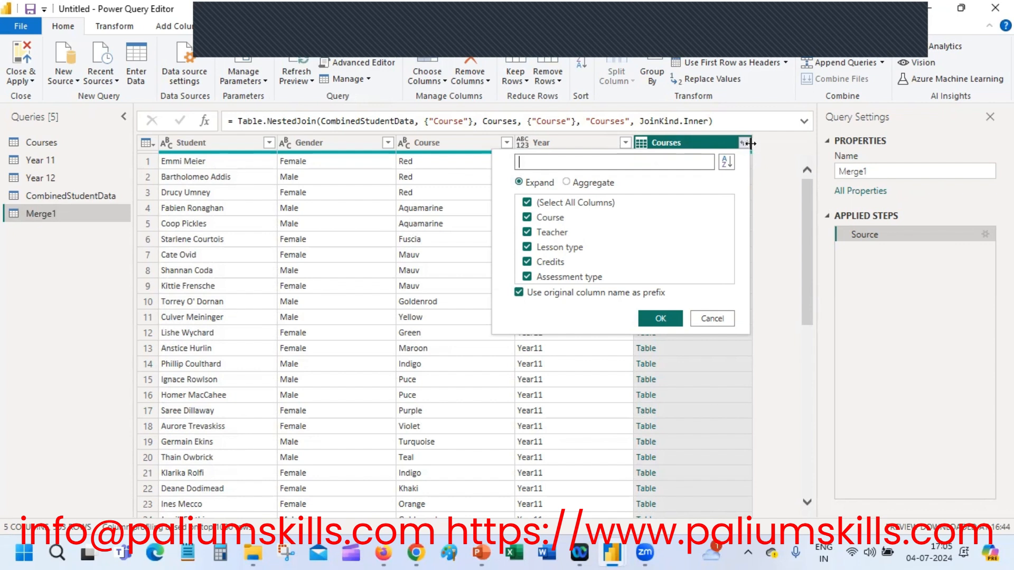
{"action": "left_click", "coordinate": [528, 217]}
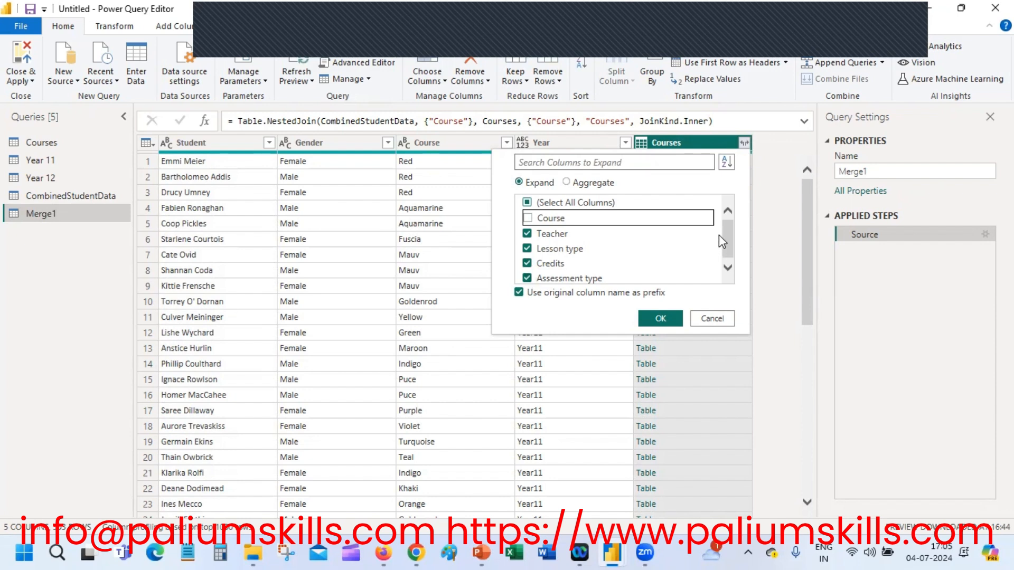
{"action": "left_click_drag", "start_coordinate": [726, 233], "coordinate": [727, 261]}
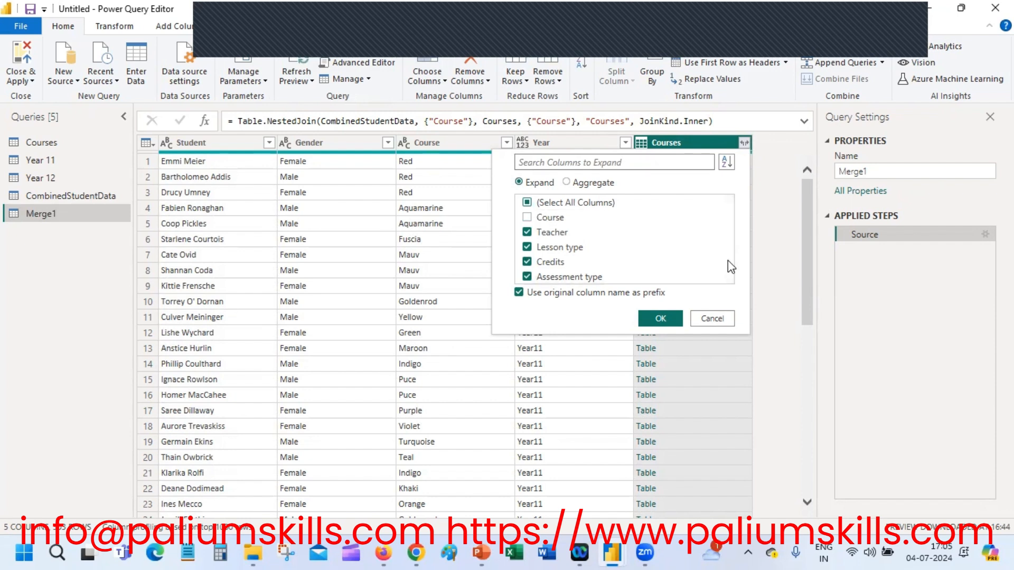
{"action": "left_click", "coordinate": [658, 319]}
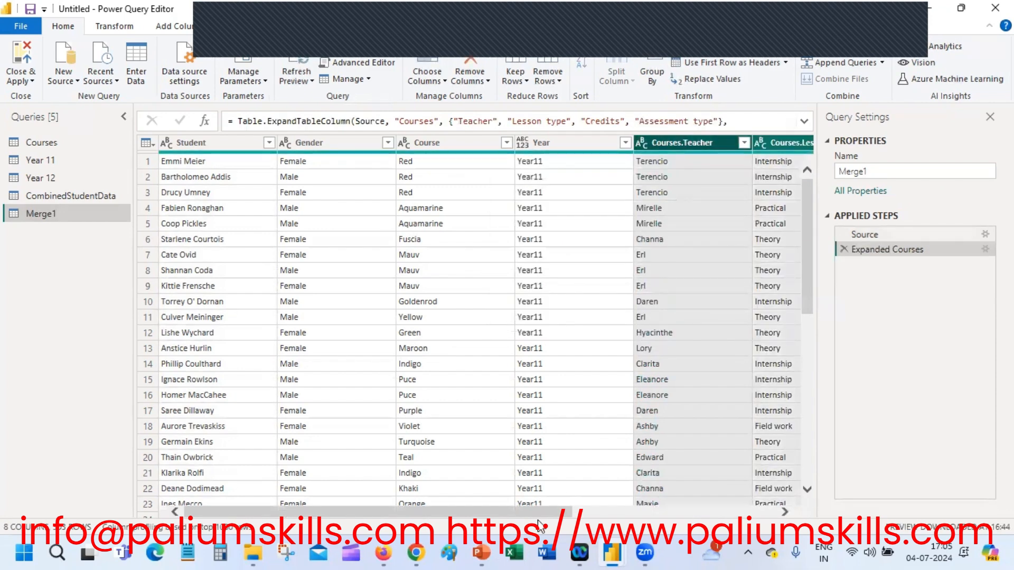
{"action": "left_click_drag", "start_coordinate": [540, 511], "coordinate": [621, 522]}
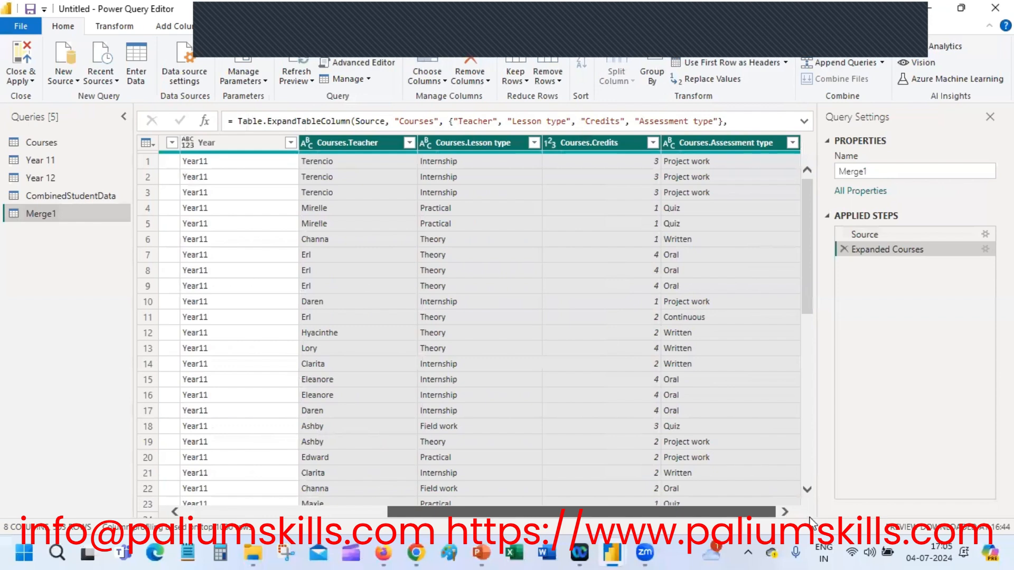
Step: Rename the merged query Merge1 as MergedDataTable
{"action": "left_click_drag", "start_coordinate": [606, 511], "coordinate": [402, 511]}
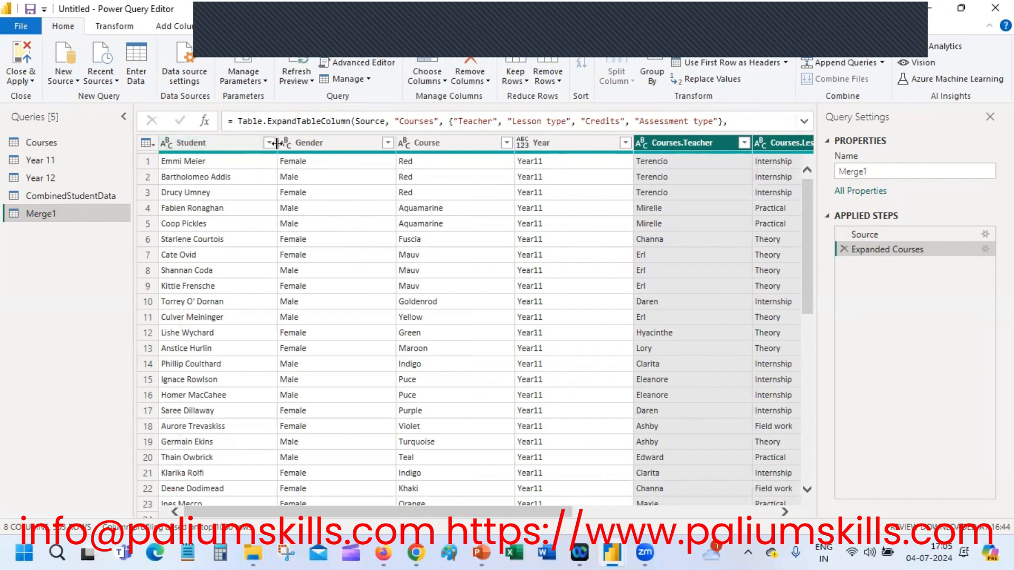
{"action": "left_click", "coordinate": [236, 139]}
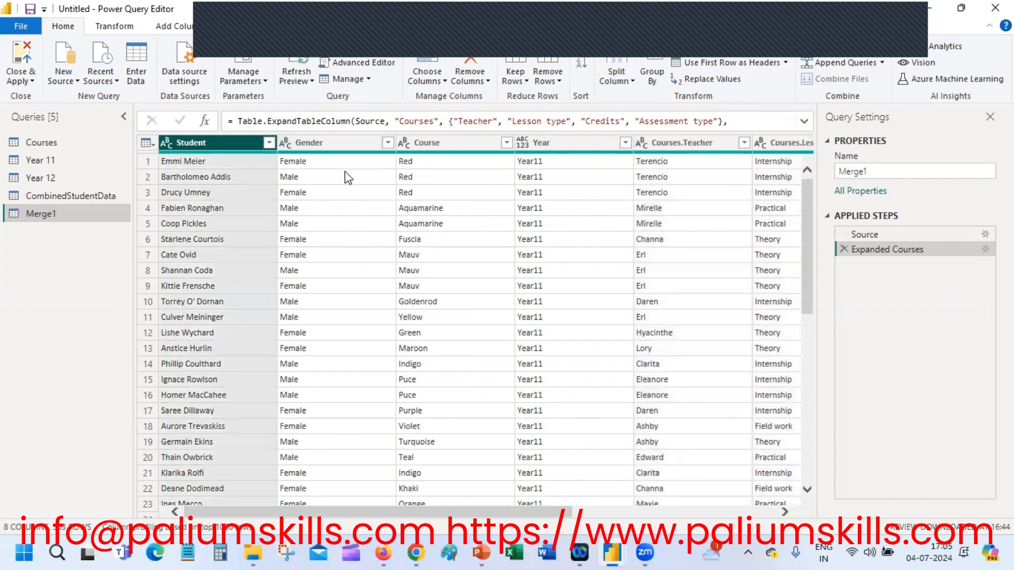
{"action": "left_click", "coordinate": [349, 158]}
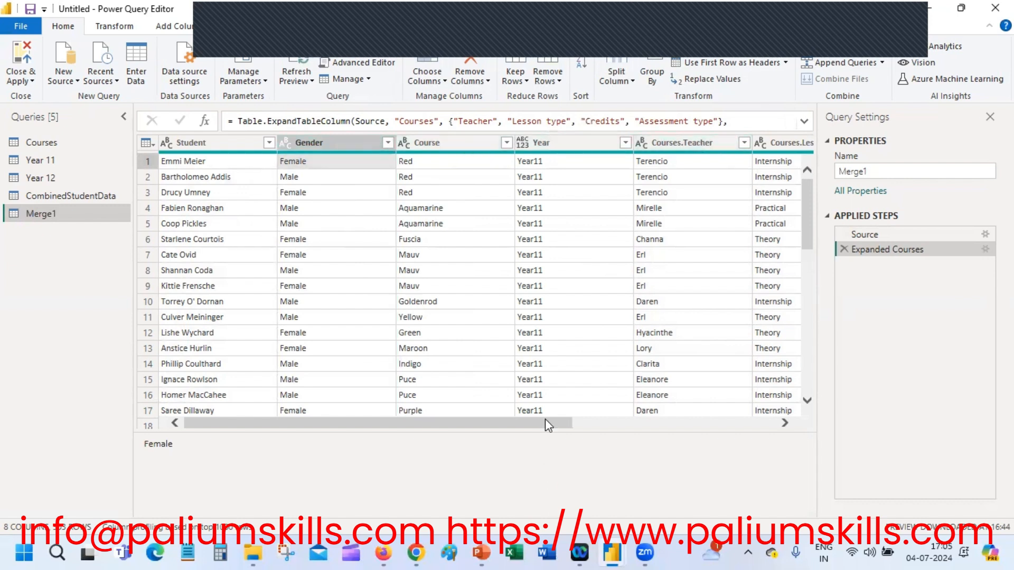
{"action": "left_click", "coordinate": [637, 422]}
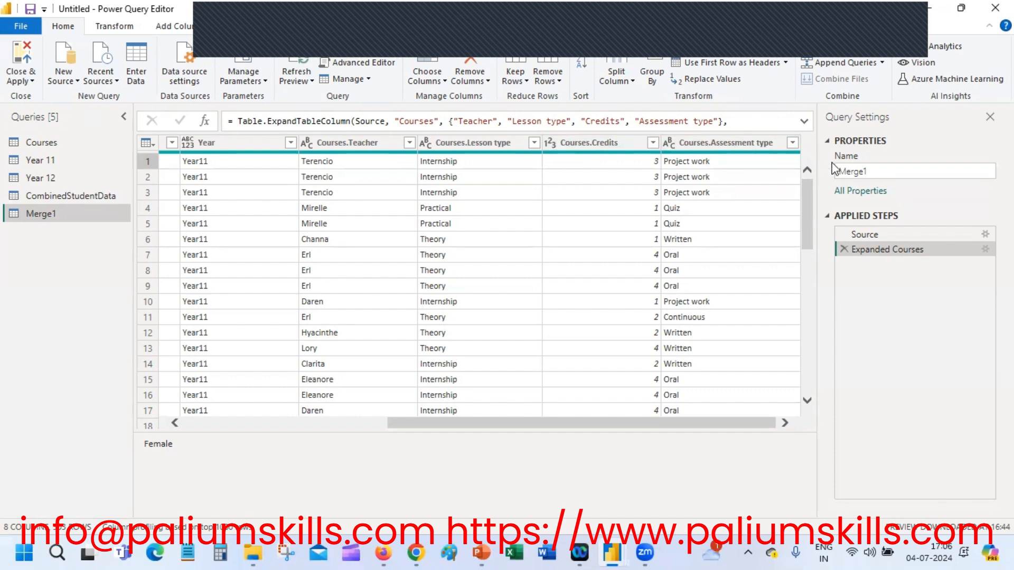
{"action": "left_click_drag", "start_coordinate": [866, 172], "coordinate": [852, 175]}
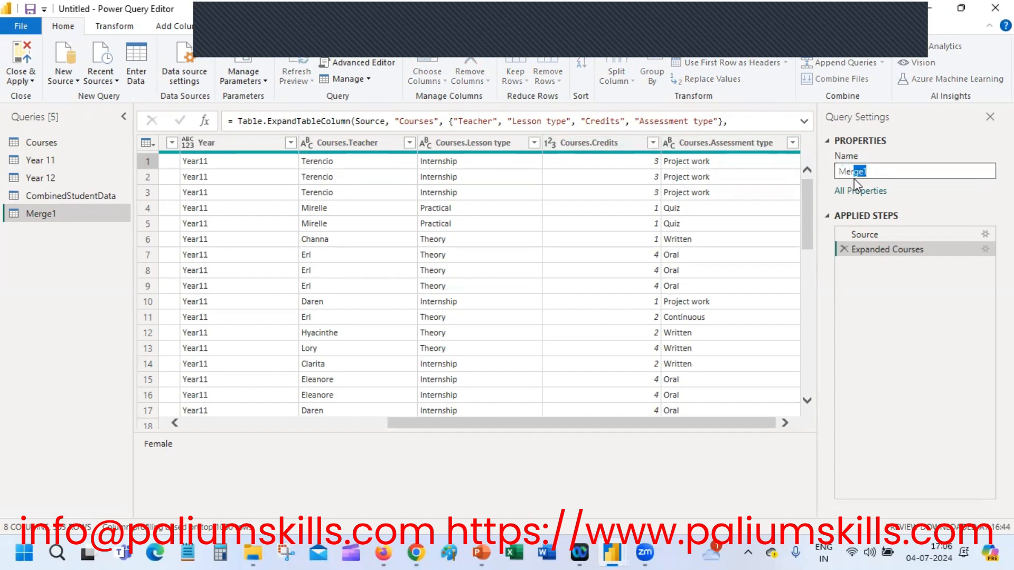
{"action": "type", "text": "edDataTable"}
{"action": "key", "text": "Return"}
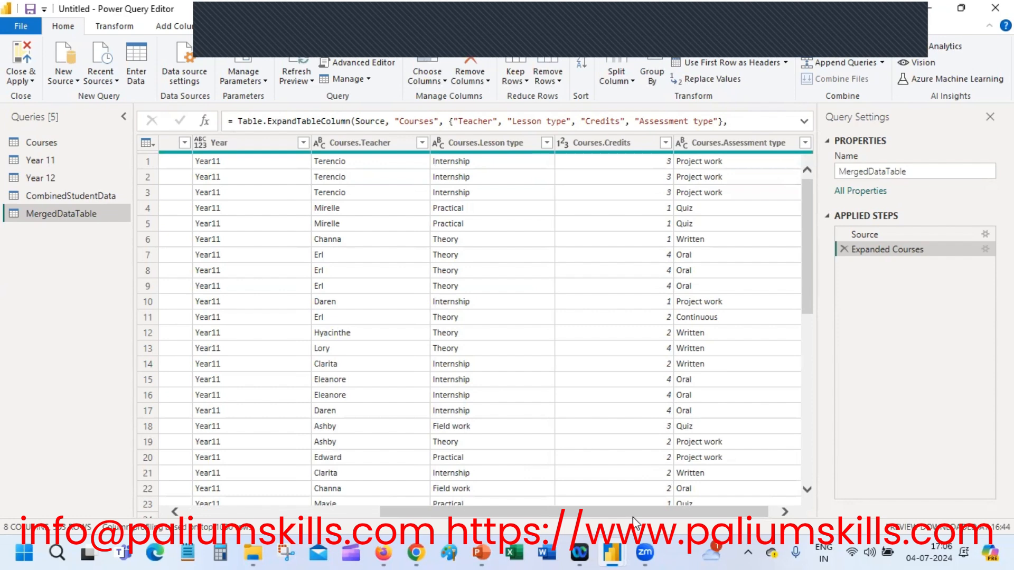
Step: Set up a merge as a new query with CombinedStudentData as the first table and Courses as the second
{"action": "left_click_drag", "start_coordinate": [635, 514], "coordinate": [418, 513]}
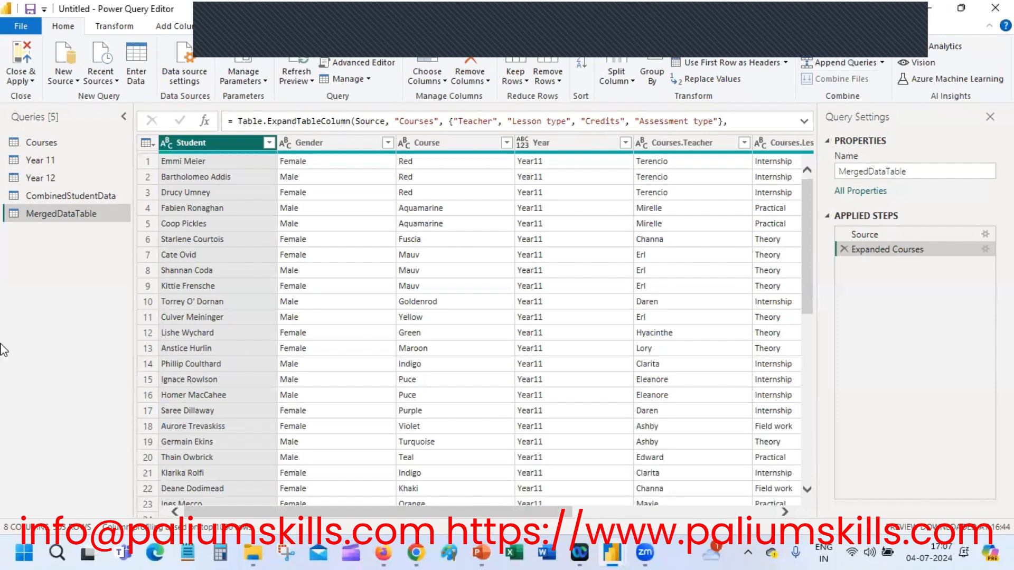
{"action": "left_click", "coordinate": [102, 197]}
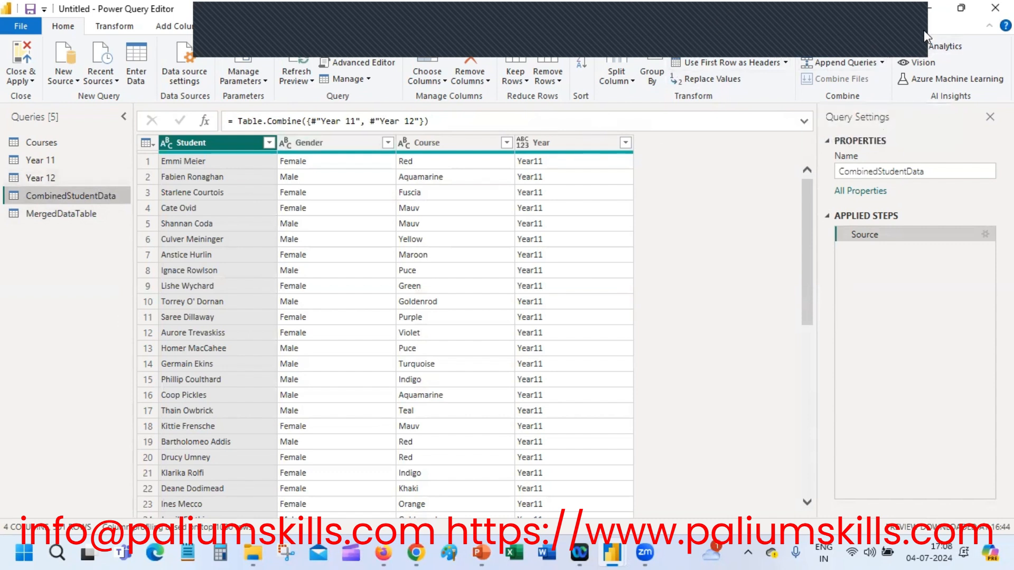
{"action": "left_click", "coordinate": [882, 47]}
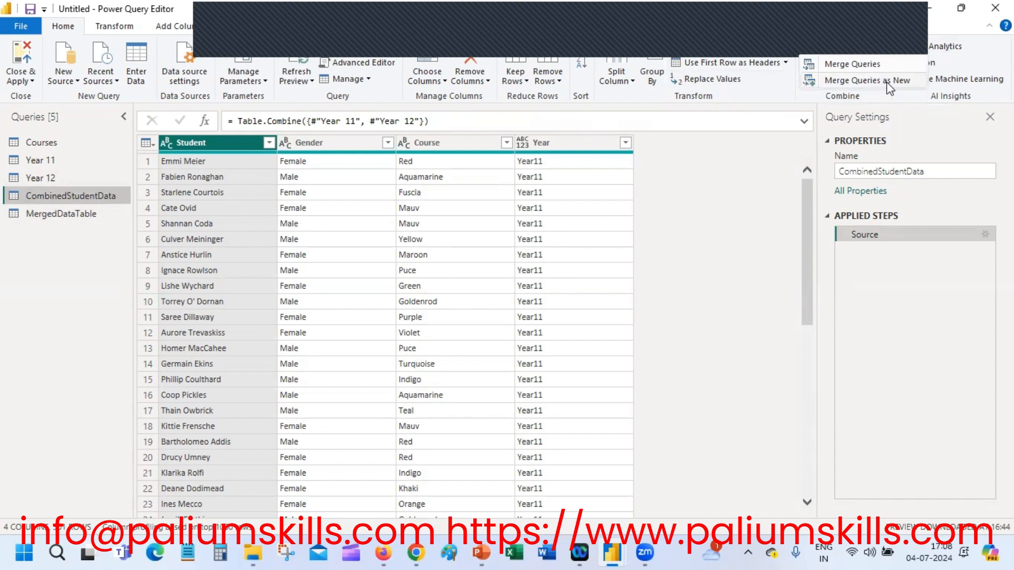
{"action": "left_click", "coordinate": [888, 81]}
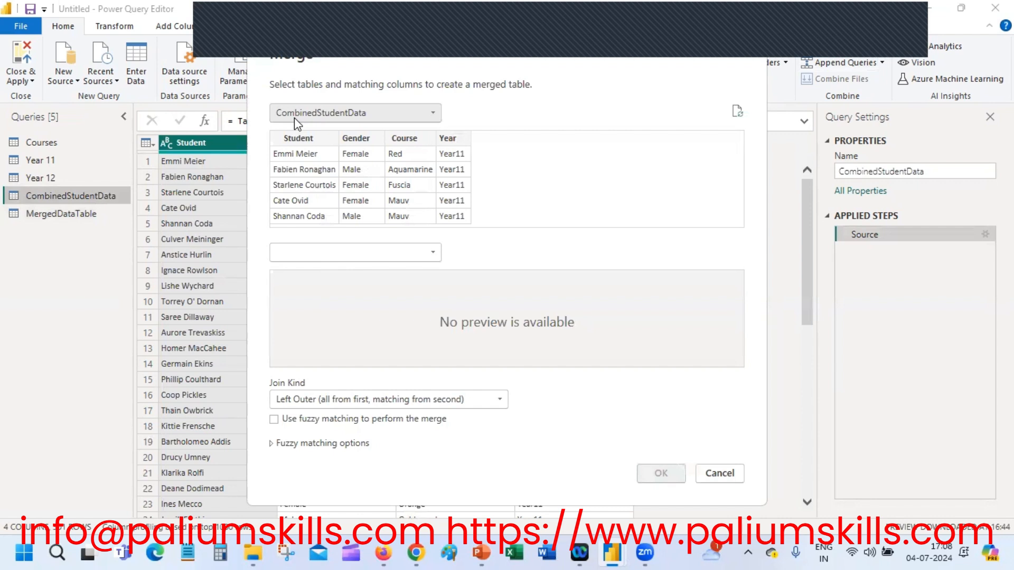
{"action": "left_click", "coordinate": [382, 252]}
{"action": "left_click", "coordinate": [388, 115]}
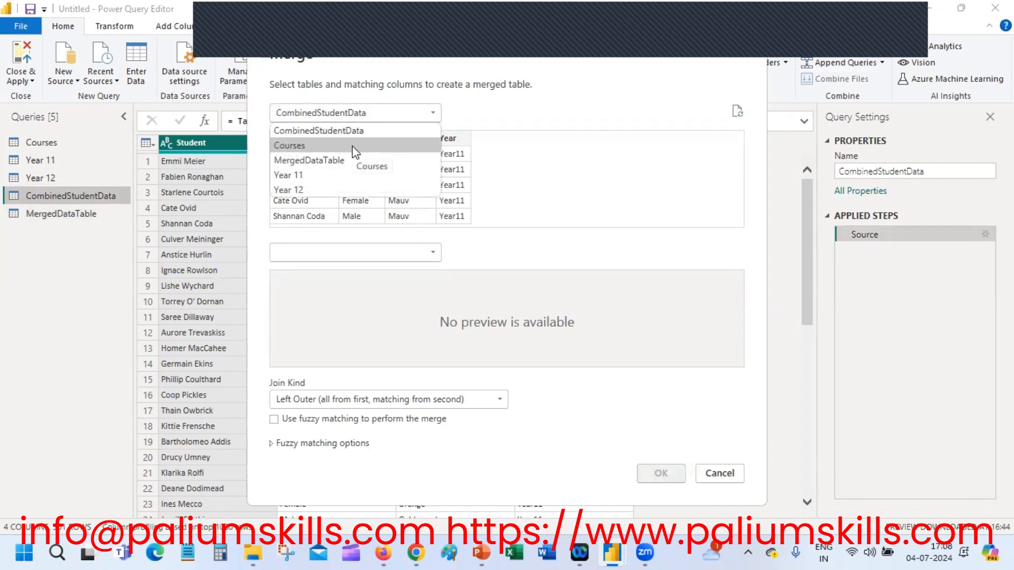
{"action": "left_click", "coordinate": [383, 93]}
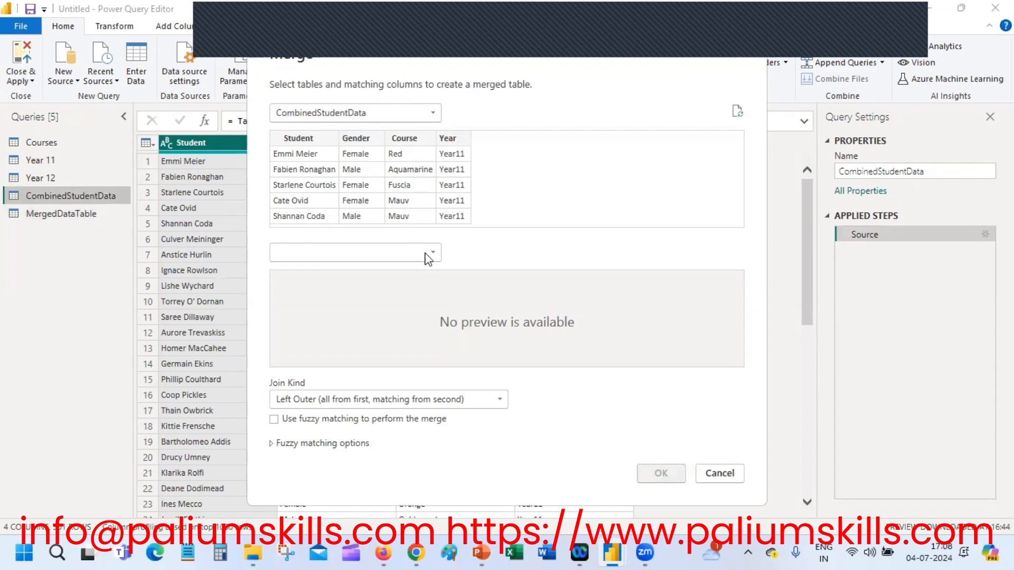
{"action": "left_click", "coordinate": [397, 252]}
{"action": "left_click", "coordinate": [374, 288]}
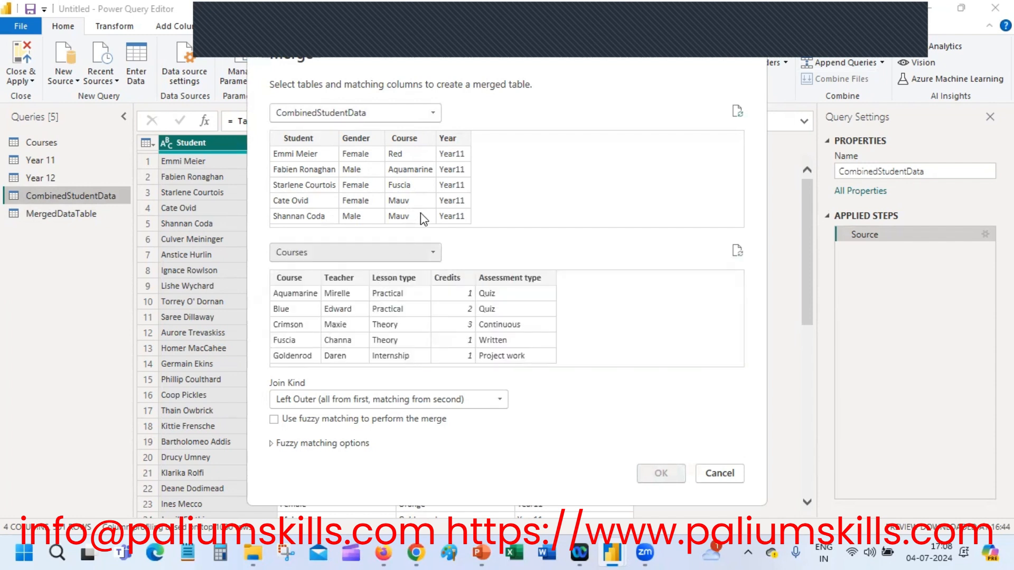
Step: Match the two tables on their Course columns and create the merged query with a Left Outer join
{"action": "left_click", "coordinate": [409, 138]}
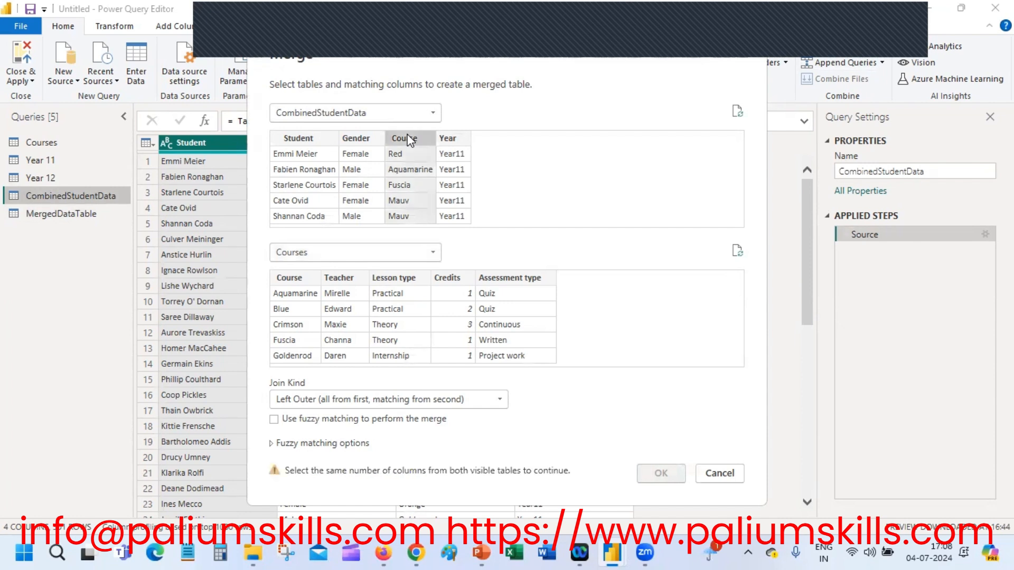
{"action": "left_click", "coordinate": [285, 276]}
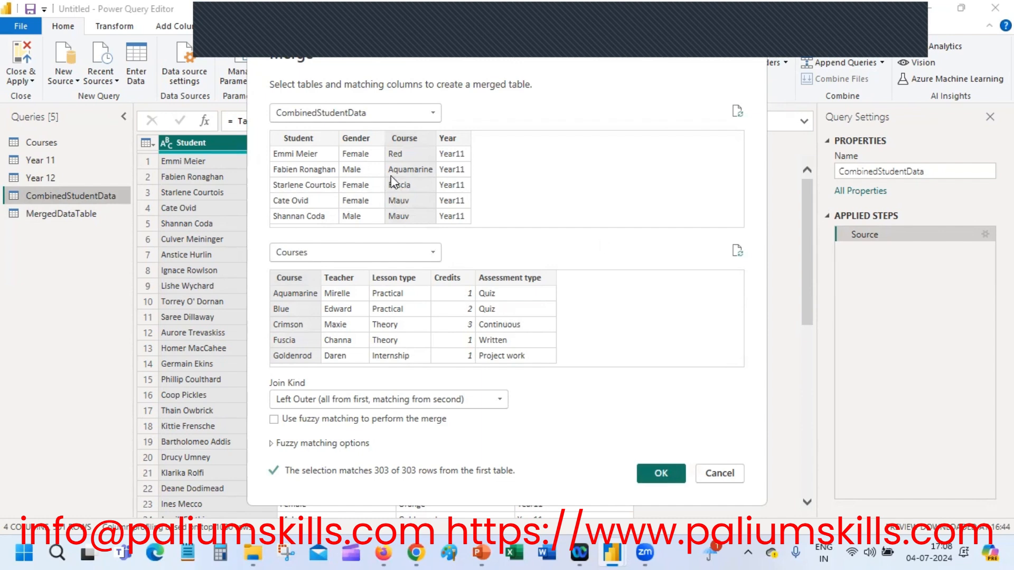
{"action": "left_click", "coordinate": [662, 473]}
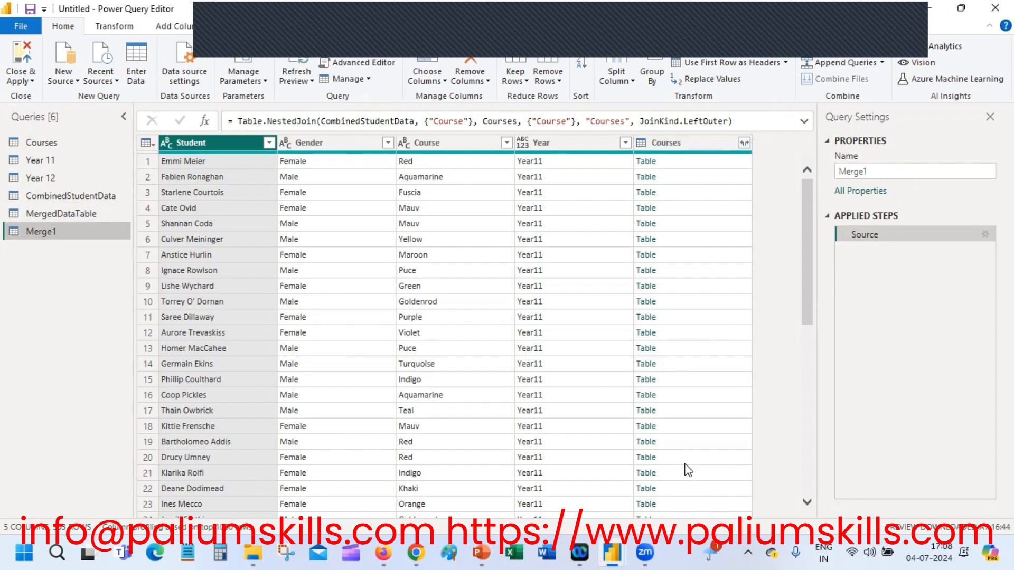
Step: Expand the new query's Courses column into only Credits and Assessment type, using the original column name as prefix
{"action": "left_click", "coordinate": [744, 142]}
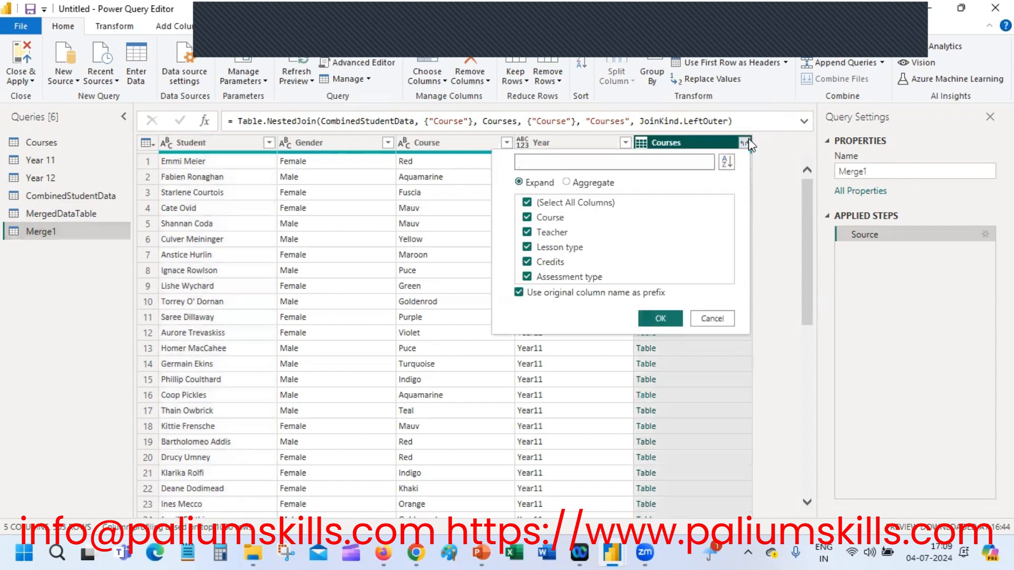
{"action": "left_click", "coordinate": [527, 202]}
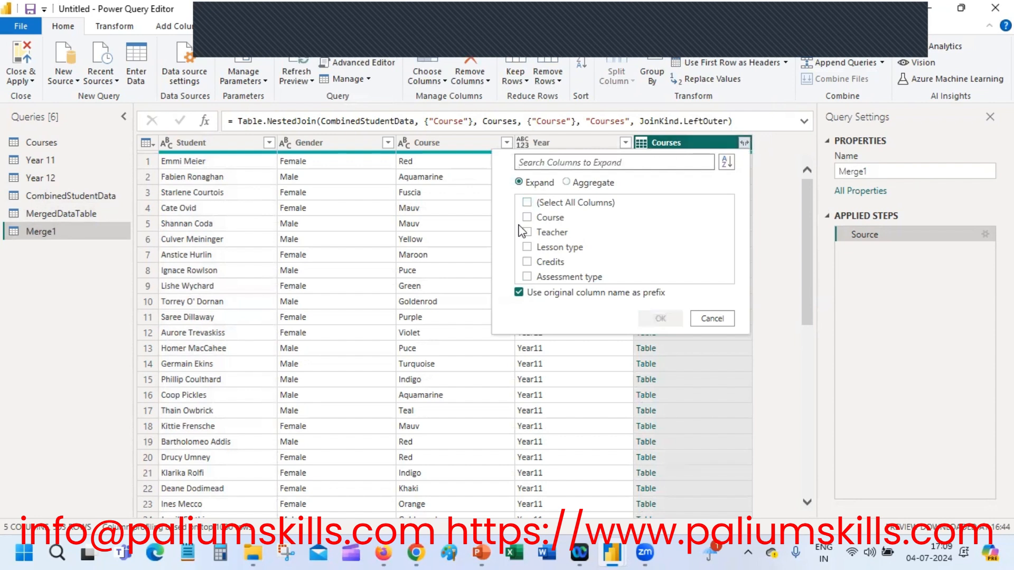
{"action": "left_click", "coordinate": [528, 246]}
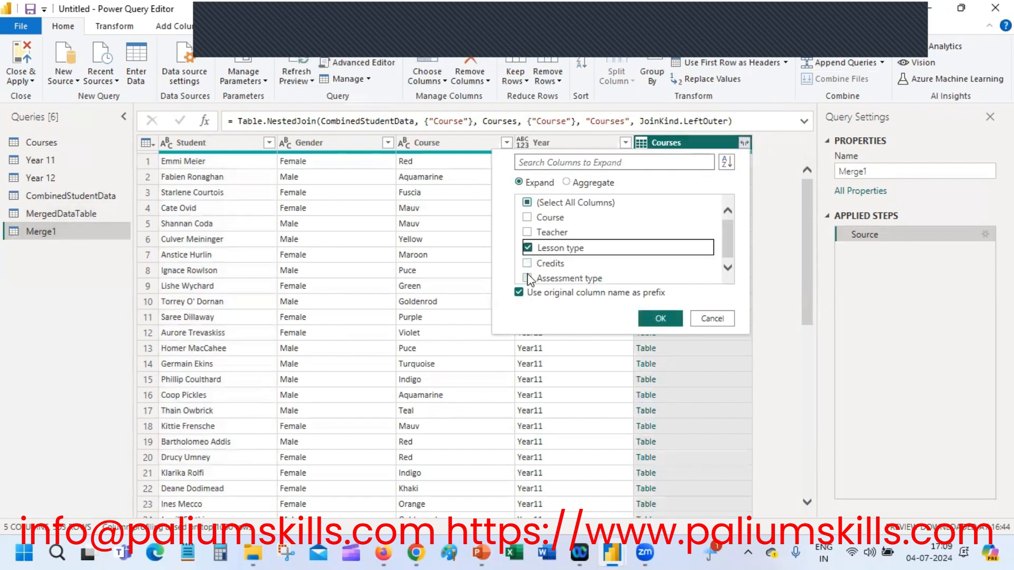
{"action": "left_click", "coordinate": [527, 263]}
{"action": "left_click", "coordinate": [527, 247]}
{"action": "left_click", "coordinate": [527, 278]}
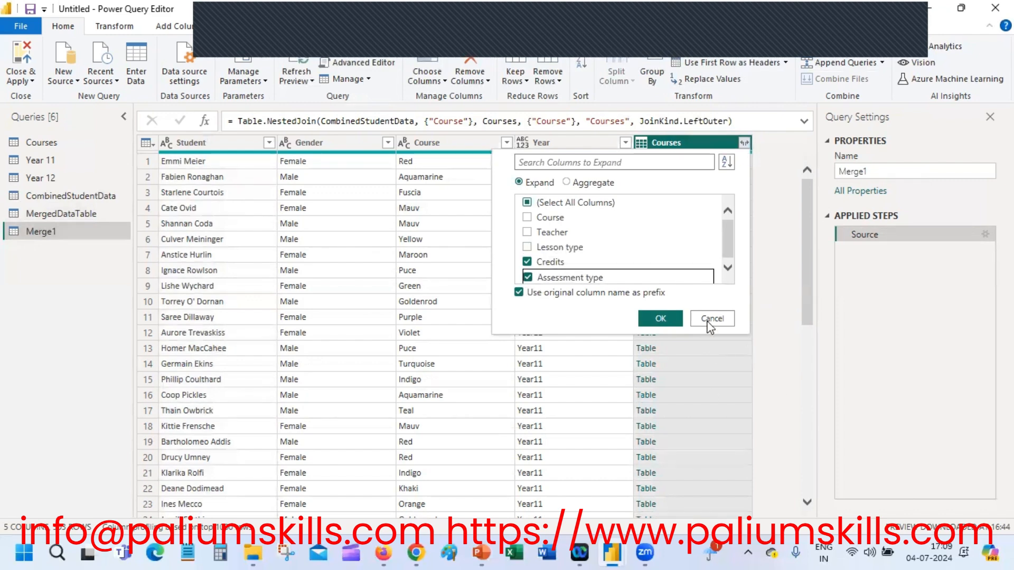
{"action": "left_click", "coordinate": [671, 317]}
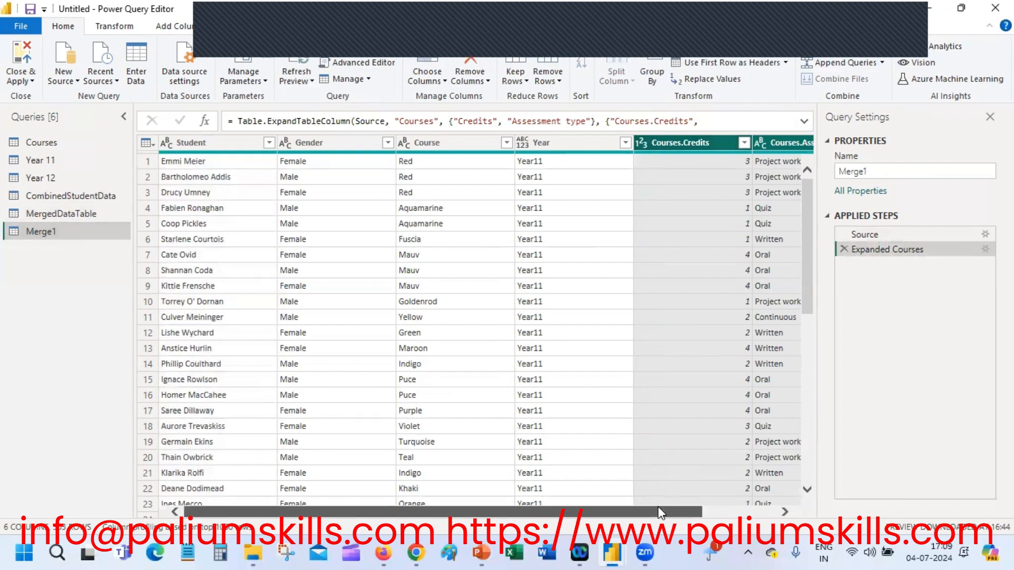
{"action": "left_click_drag", "start_coordinate": [658, 506], "coordinate": [744, 511]}
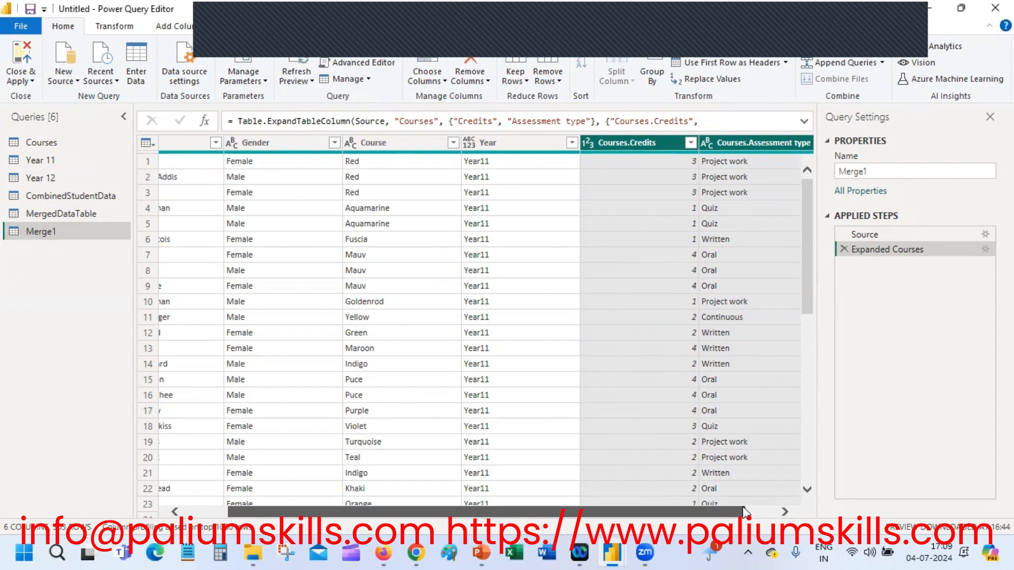
{"action": "left_click_drag", "start_coordinate": [745, 511], "coordinate": [792, 514]}
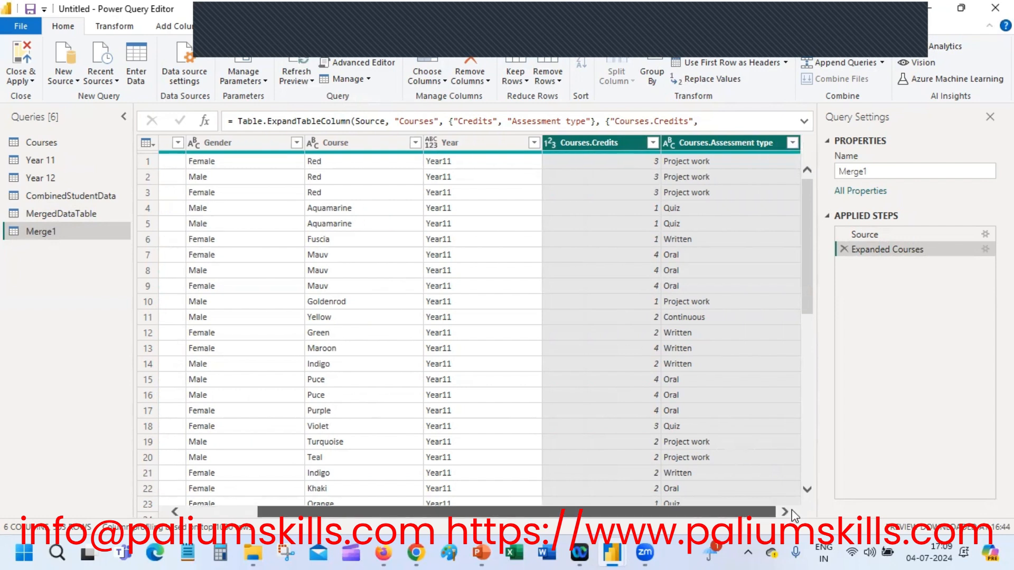